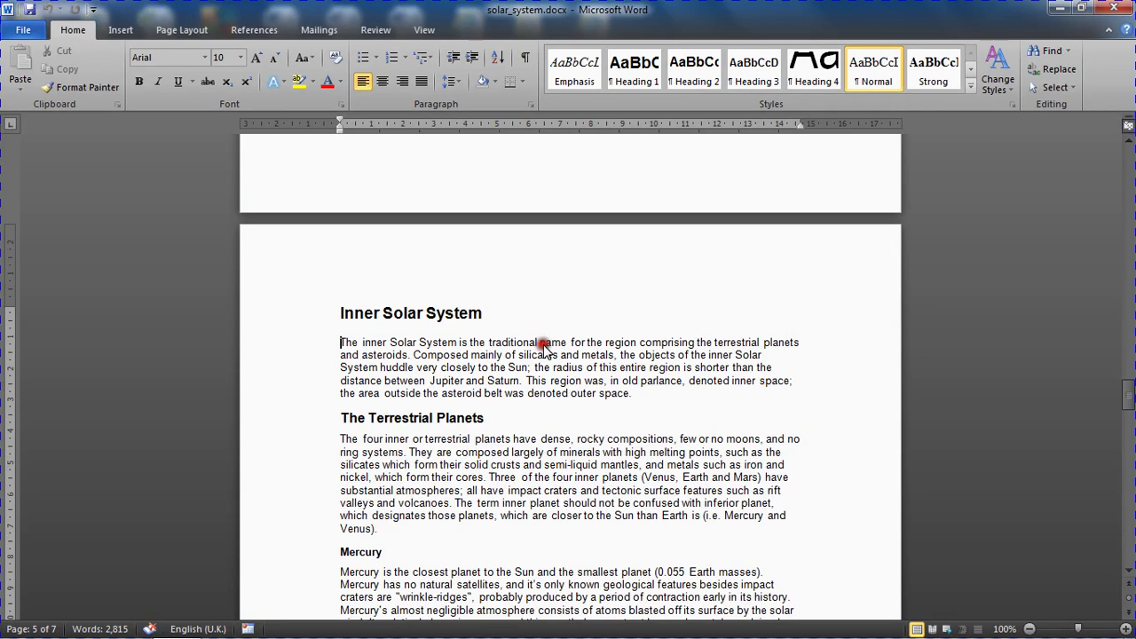
Scroll through solar_system.docx to locate the end of the Sun section.
{"action": "scroll", "coordinate": [547, 377], "scroll_direction": "up", "scroll_amount": 9}
{"action": "scroll", "coordinate": [546, 377], "scroll_direction": "up", "scroll_amount": 8}
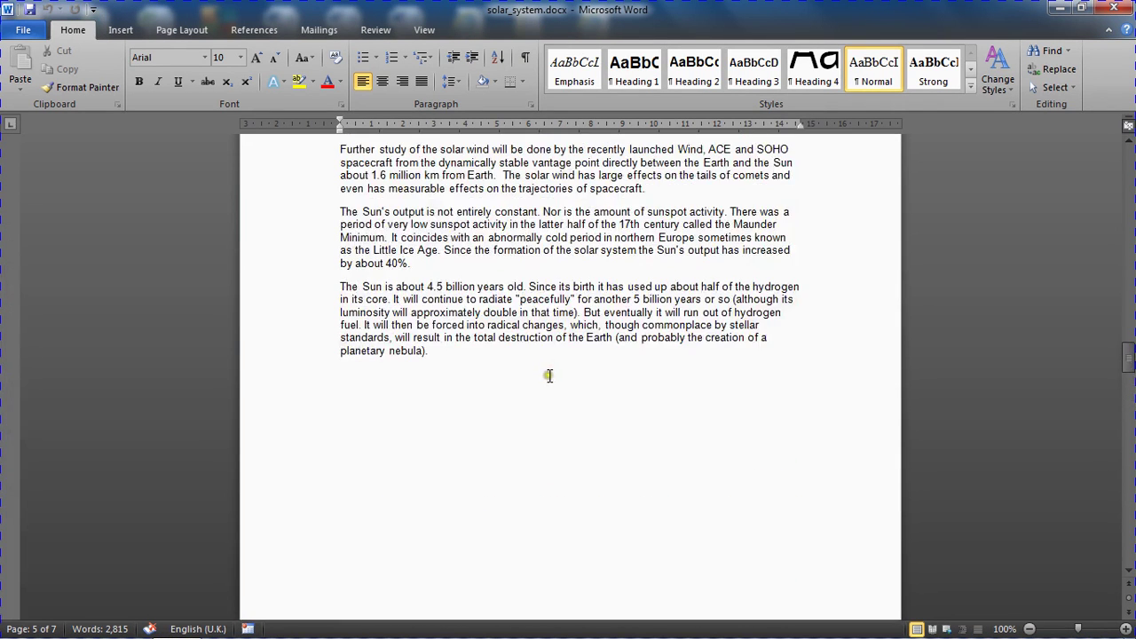
{"action": "scroll", "coordinate": [548, 381], "scroll_direction": "down", "scroll_amount": 15}
{"action": "scroll", "coordinate": [548, 394], "scroll_direction": "down", "scroll_amount": 1}
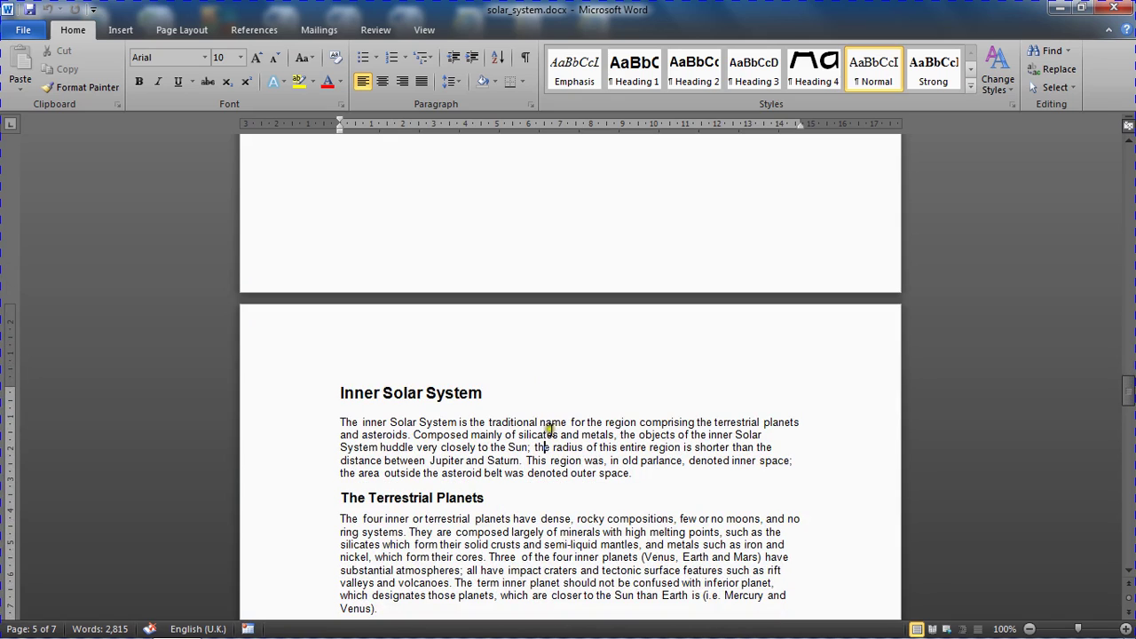
{"action": "scroll", "coordinate": [558, 429], "scroll_direction": "up", "scroll_amount": 5}
{"action": "scroll", "coordinate": [564, 426], "scroll_direction": "up", "scroll_amount": 12}
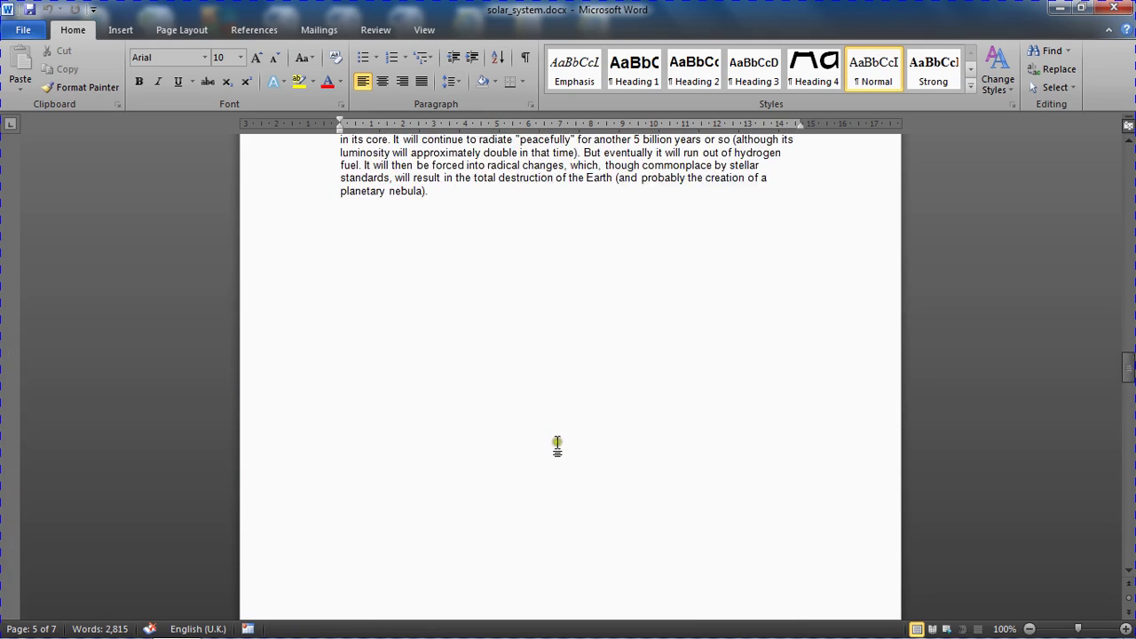
{"action": "scroll", "coordinate": [564, 397], "scroll_direction": "down", "scroll_amount": 2}
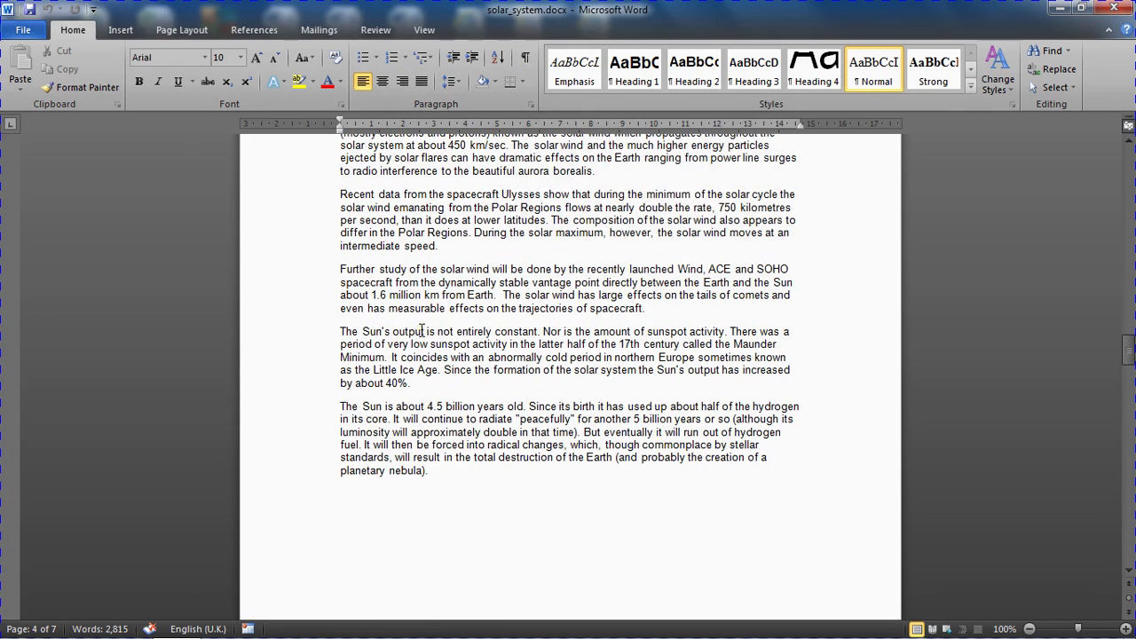
Turn on formatting marks to reveal the manual Page Break after the Sun paragraph.
{"action": "left_click", "coordinate": [526, 59]}
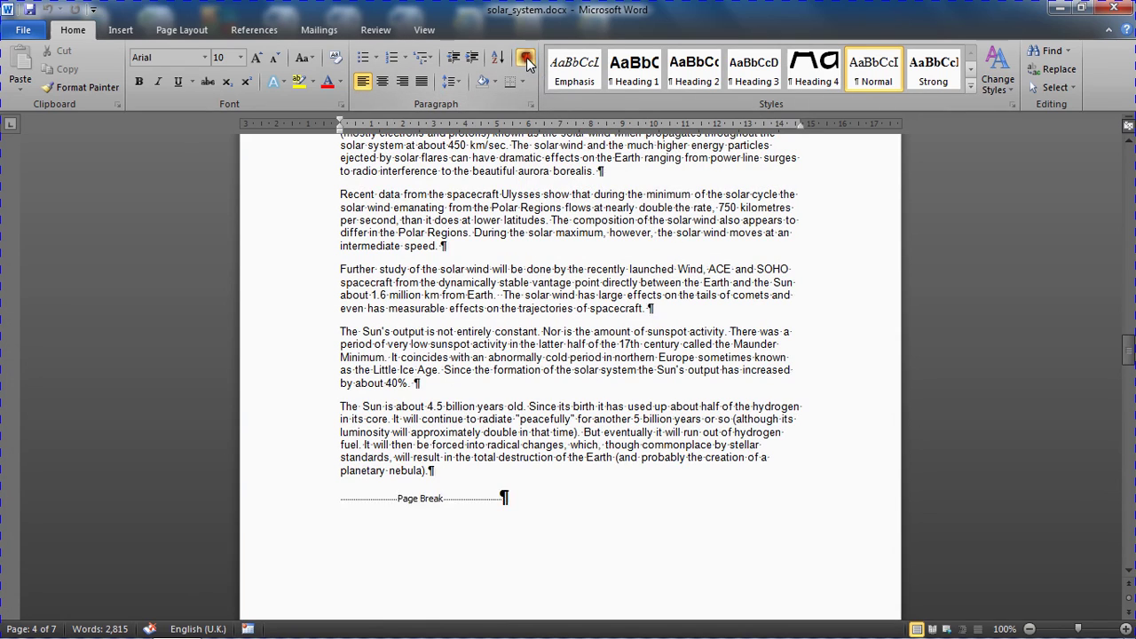
{"action": "scroll", "coordinate": [518, 406], "scroll_direction": "down", "scroll_amount": 3}
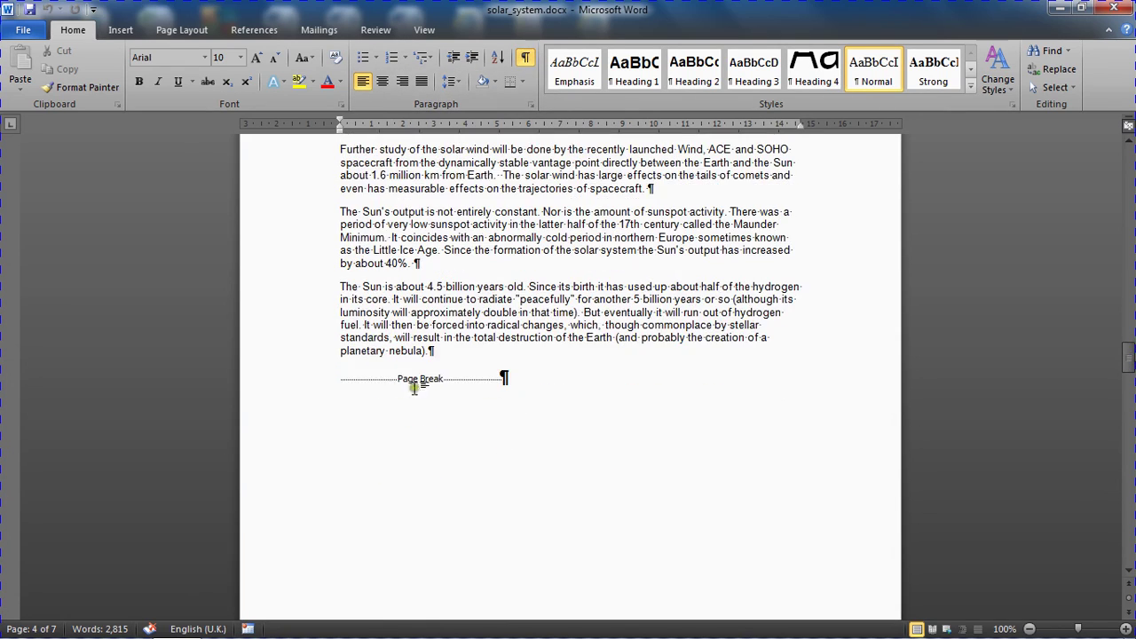
{"action": "scroll", "coordinate": [426, 399], "scroll_direction": "down", "scroll_amount": 5}
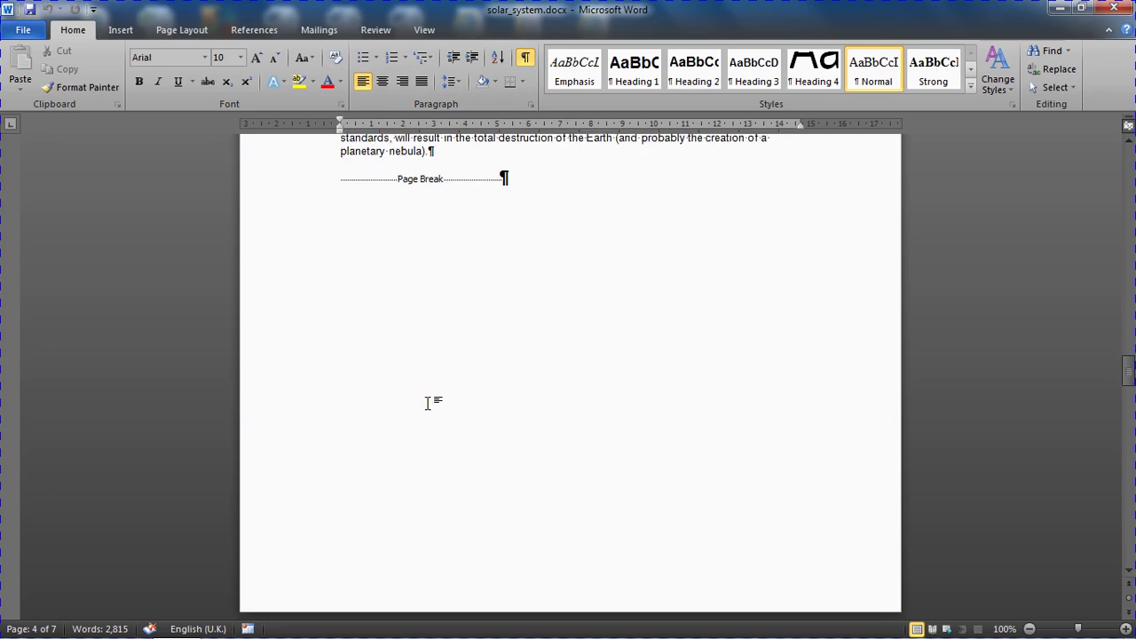
{"action": "scroll", "coordinate": [427, 403], "scroll_direction": "down", "scroll_amount": 7}
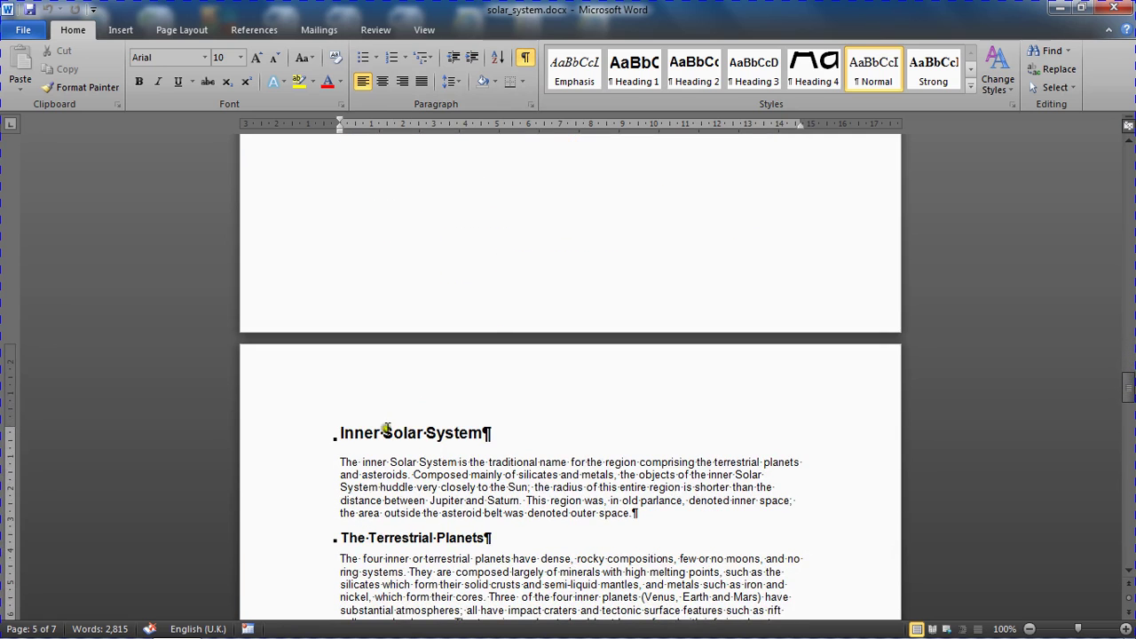
{"action": "scroll", "coordinate": [507, 274], "scroll_direction": "up", "scroll_amount": 11}
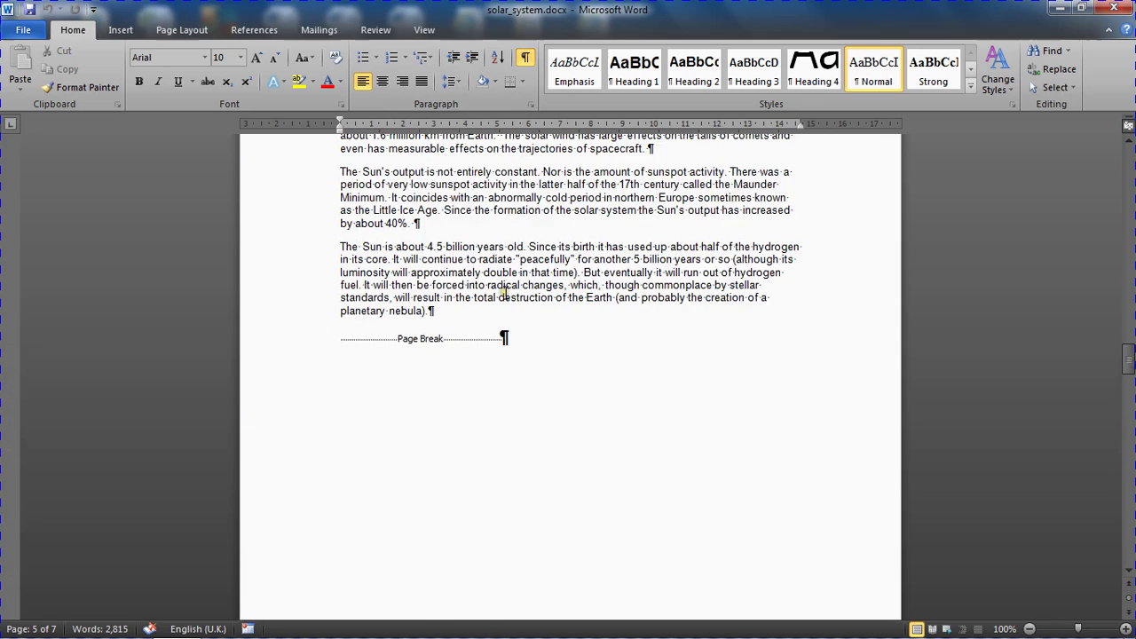
{"action": "scroll", "coordinate": [503, 293], "scroll_direction": "down", "scroll_amount": 7}
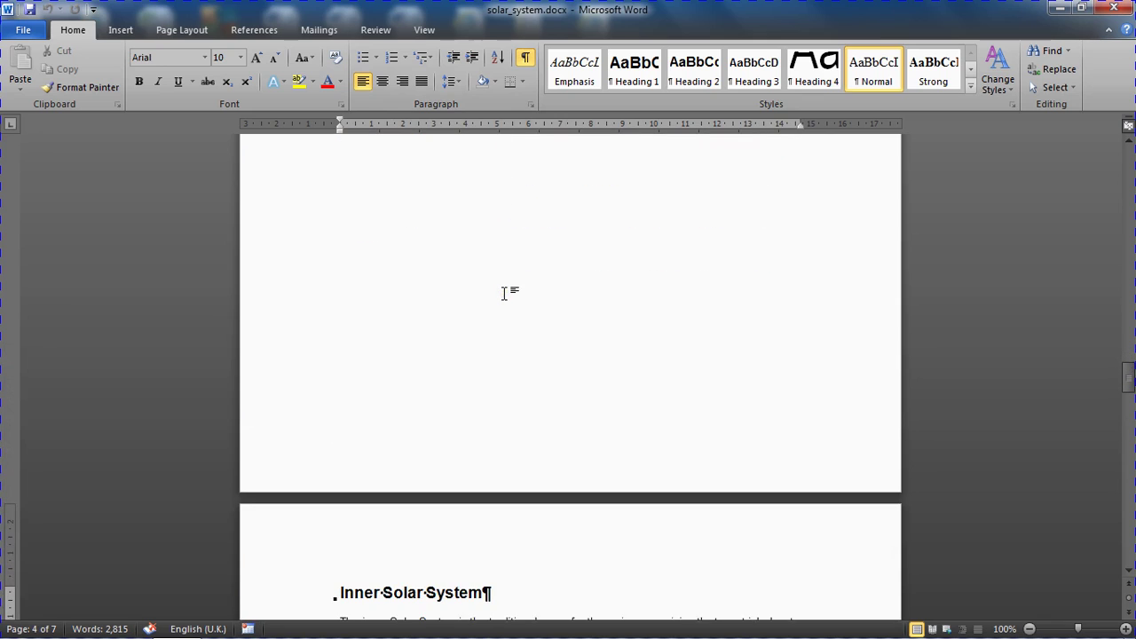
{"action": "scroll", "coordinate": [504, 293], "scroll_direction": "up", "scroll_amount": 3}
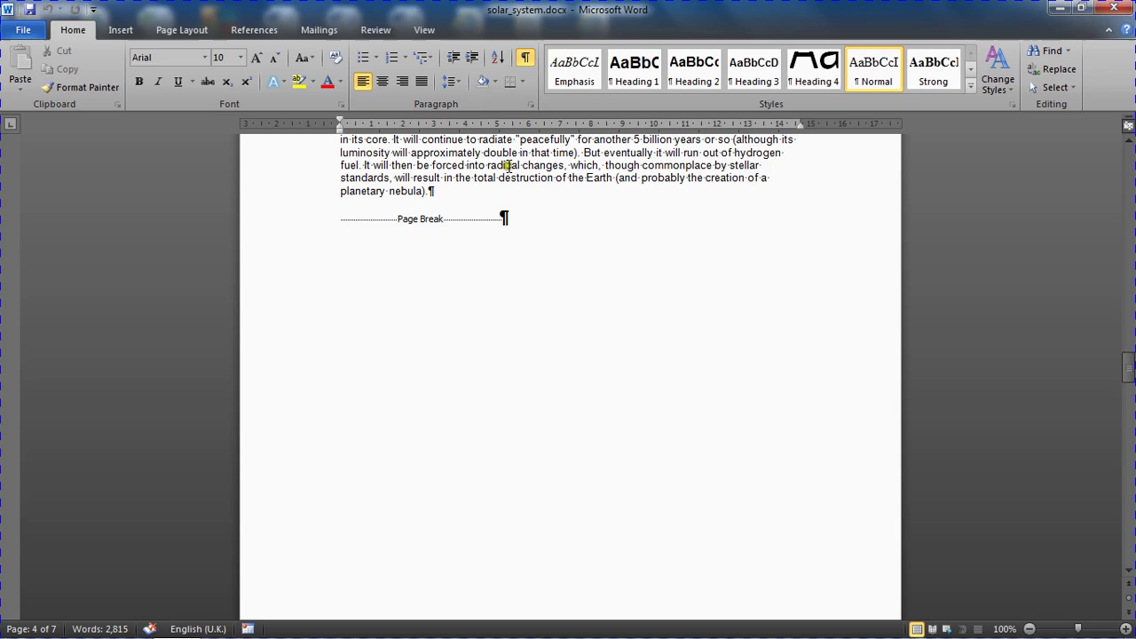
Delete the manual page break and the empty paragraph before Inner Solar System.
{"action": "left_click", "coordinate": [339, 218]}
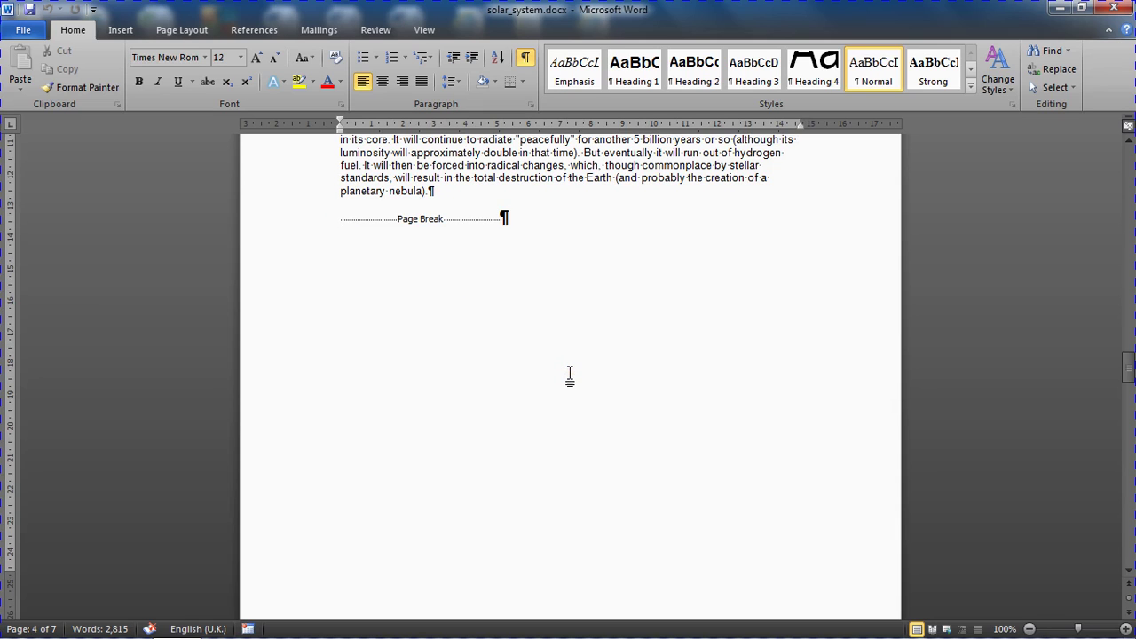
{"action": "key", "text": "Delete"}
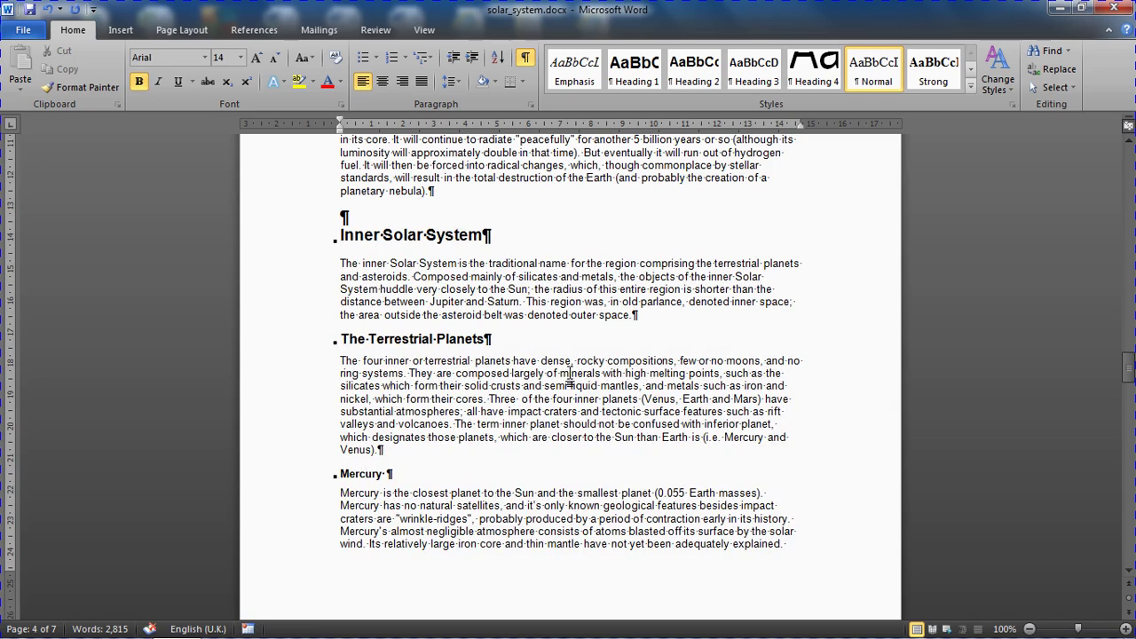
{"action": "key", "text": "Delete"}
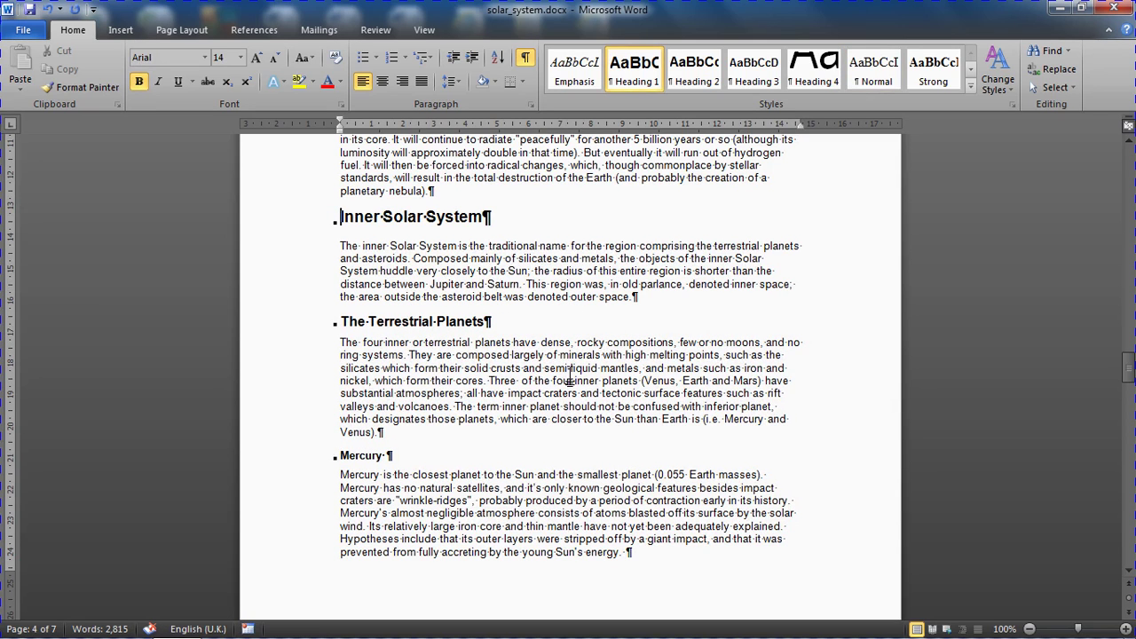
Insert a Next Page section break before the Inner Solar System heading.
{"action": "left_click", "coordinate": [190, 31]}
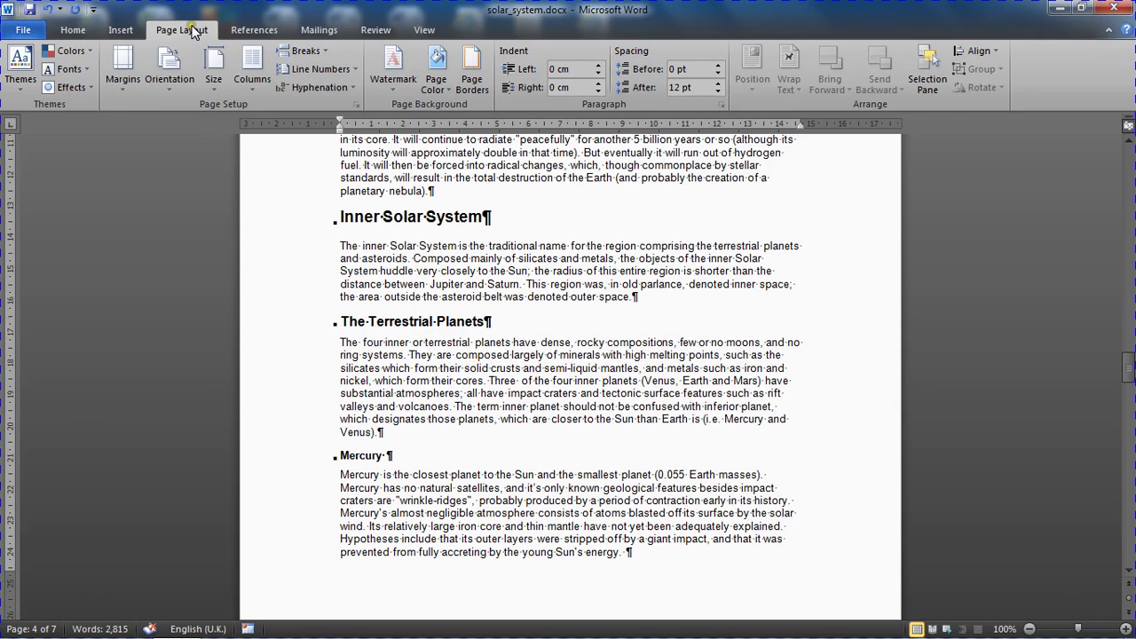
{"action": "left_click", "coordinate": [327, 57]}
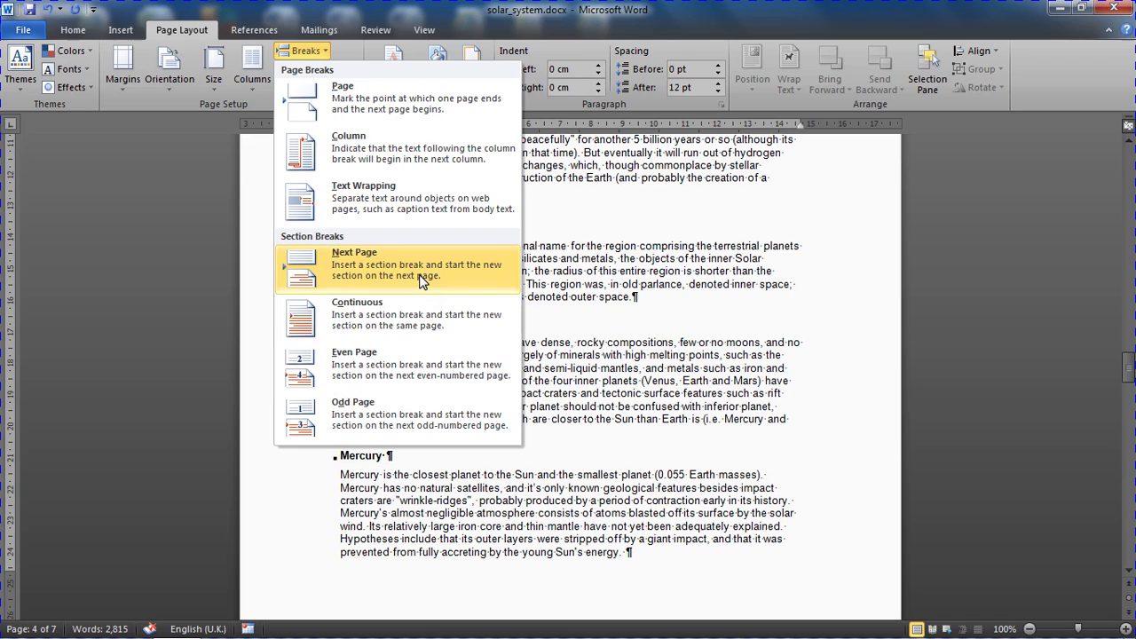
{"action": "left_click", "coordinate": [424, 275]}
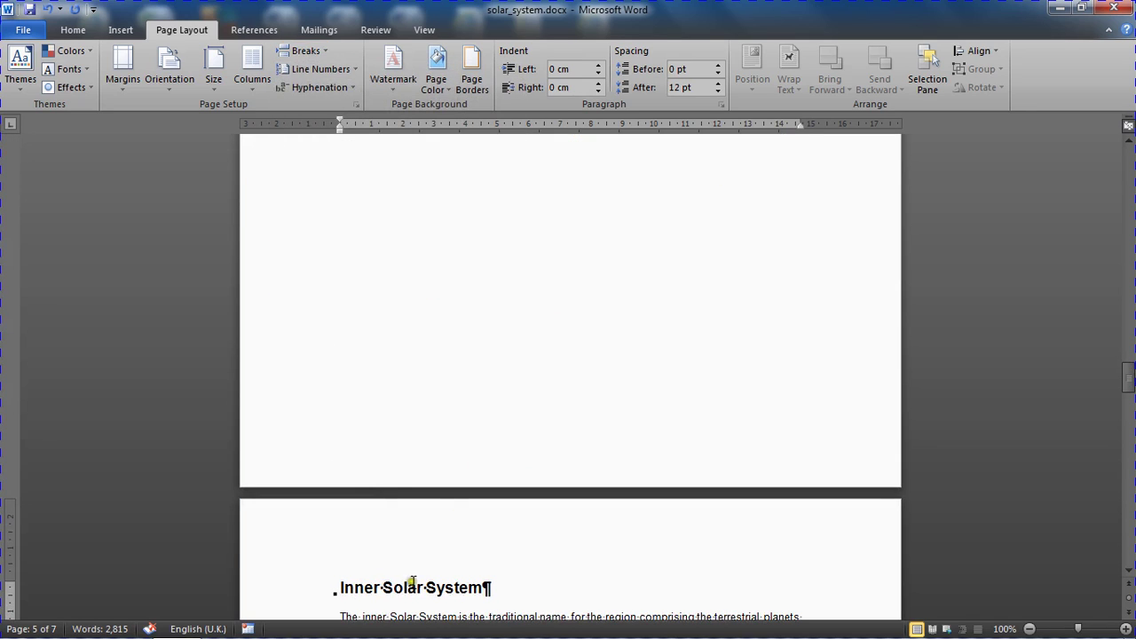
{"action": "scroll", "coordinate": [430, 588], "scroll_direction": "down", "scroll_amount": 3}
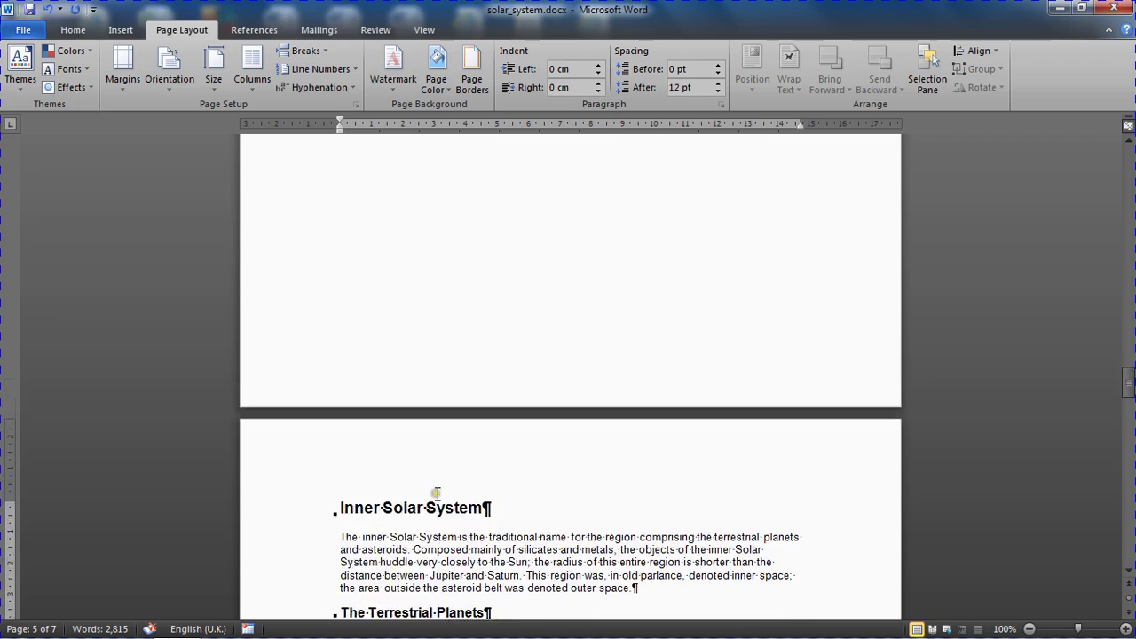
{"action": "scroll", "coordinate": [434, 423], "scroll_direction": "up", "scroll_amount": 5}
{"action": "scroll", "coordinate": [436, 494], "scroll_direction": "up", "scroll_amount": 1}
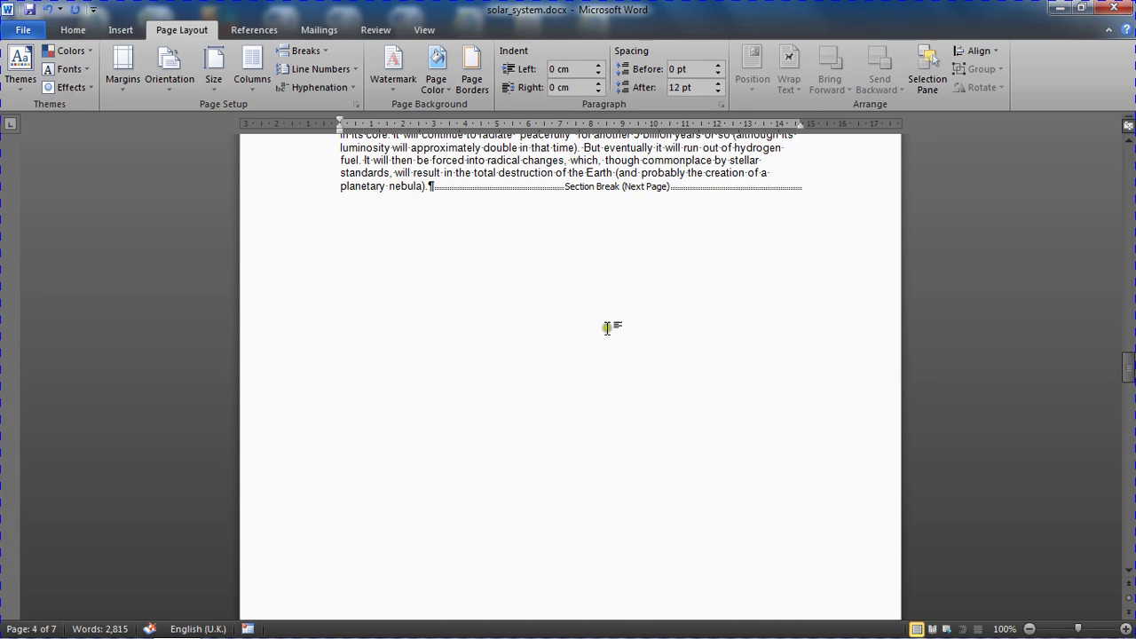
{"action": "scroll", "coordinate": [607, 329], "scroll_direction": "down", "scroll_amount": 4}
{"action": "scroll", "coordinate": [604, 337], "scroll_direction": "down", "scroll_amount": 5}
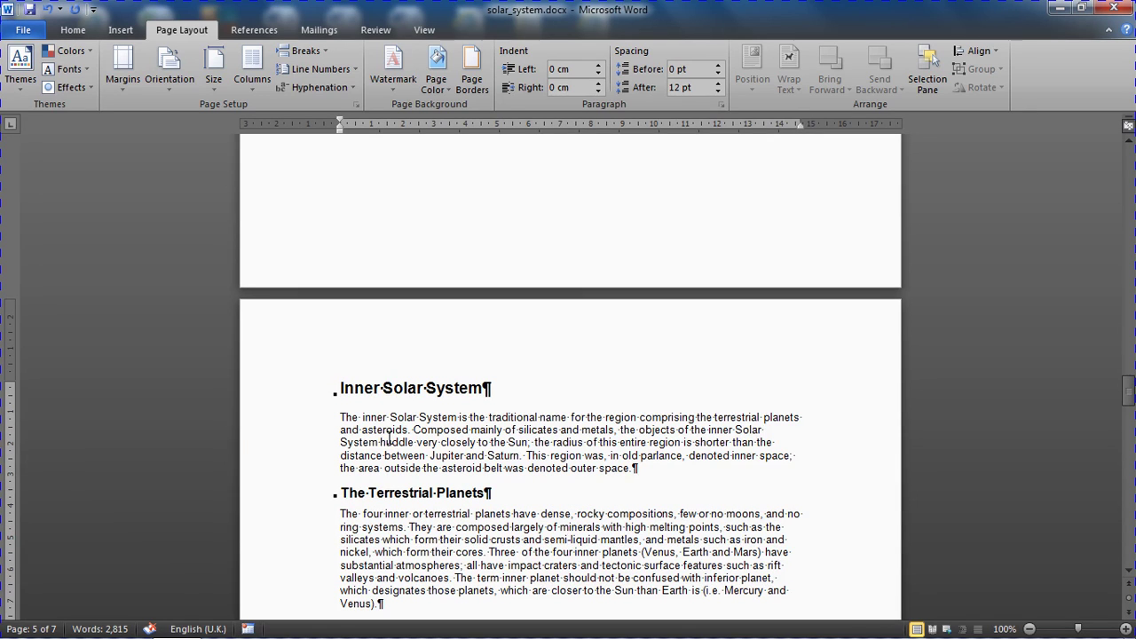
Set the Inner Solar System section to Landscape, making the document 9 pages.
{"action": "left_click", "coordinate": [183, 79]}
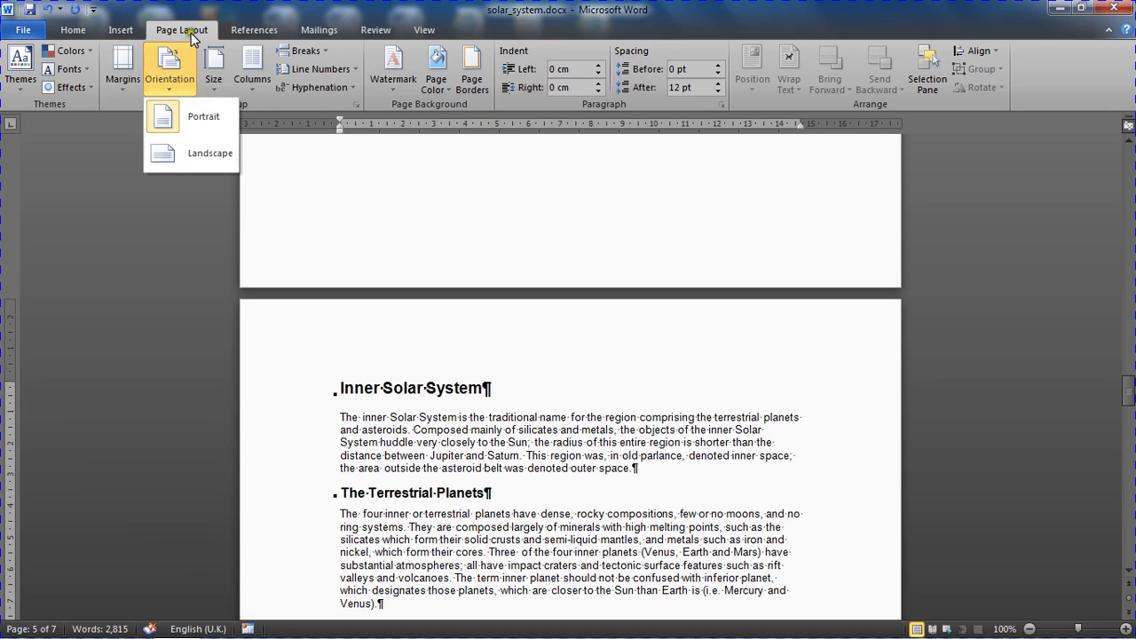
{"action": "left_click", "coordinate": [202, 154]}
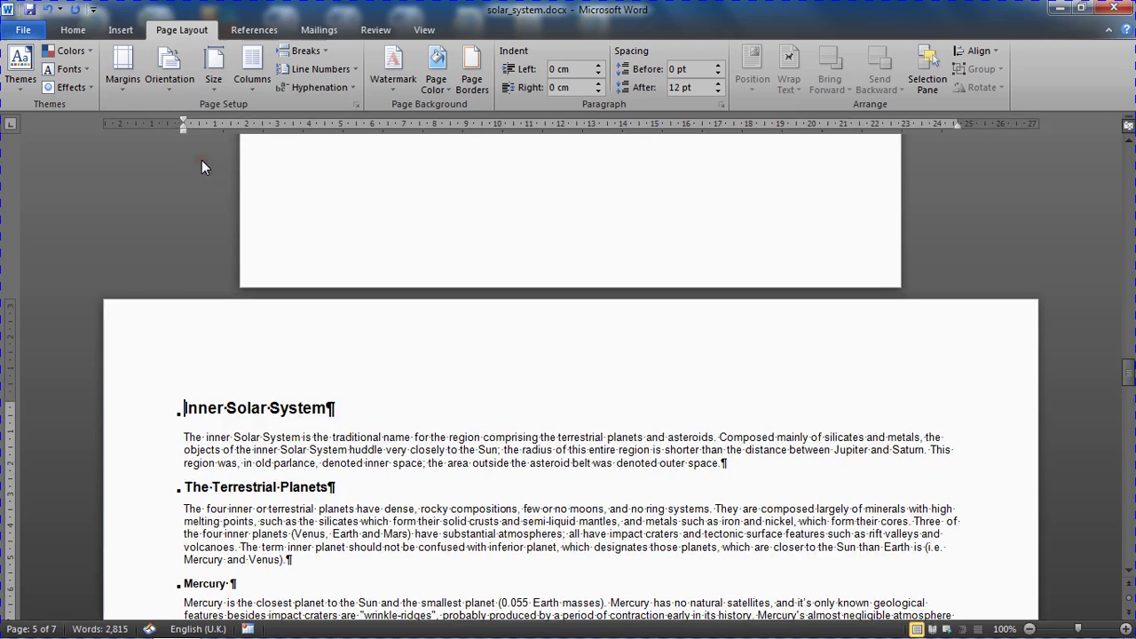
{"action": "scroll", "coordinate": [390, 555], "scroll_direction": "up", "scroll_amount": 10}
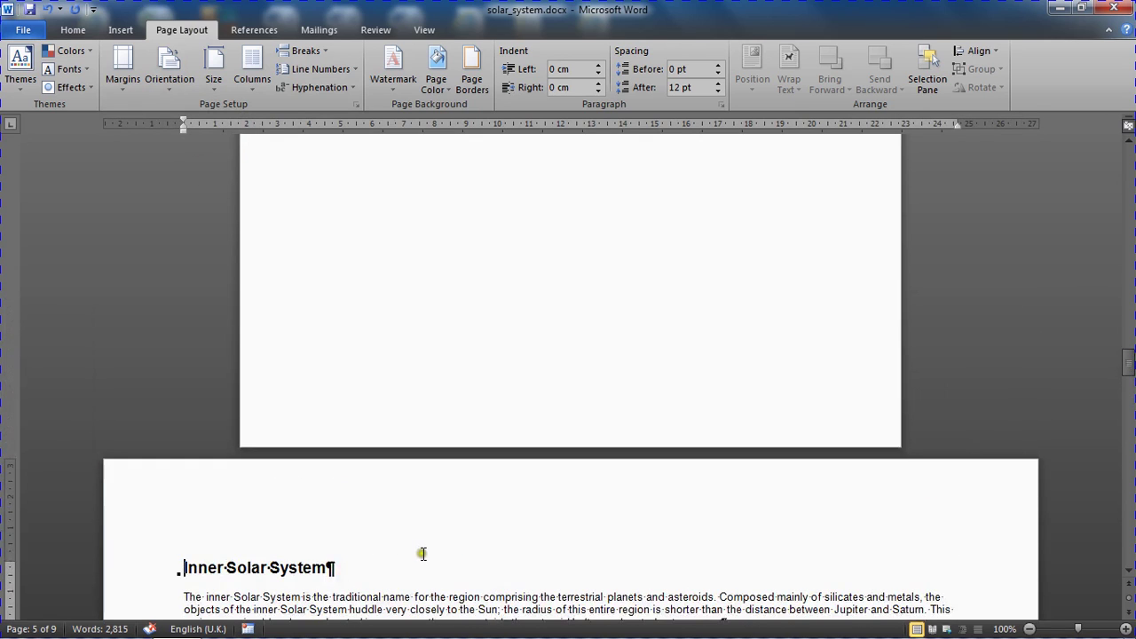
{"action": "scroll", "coordinate": [428, 553], "scroll_direction": "up", "scroll_amount": 2}
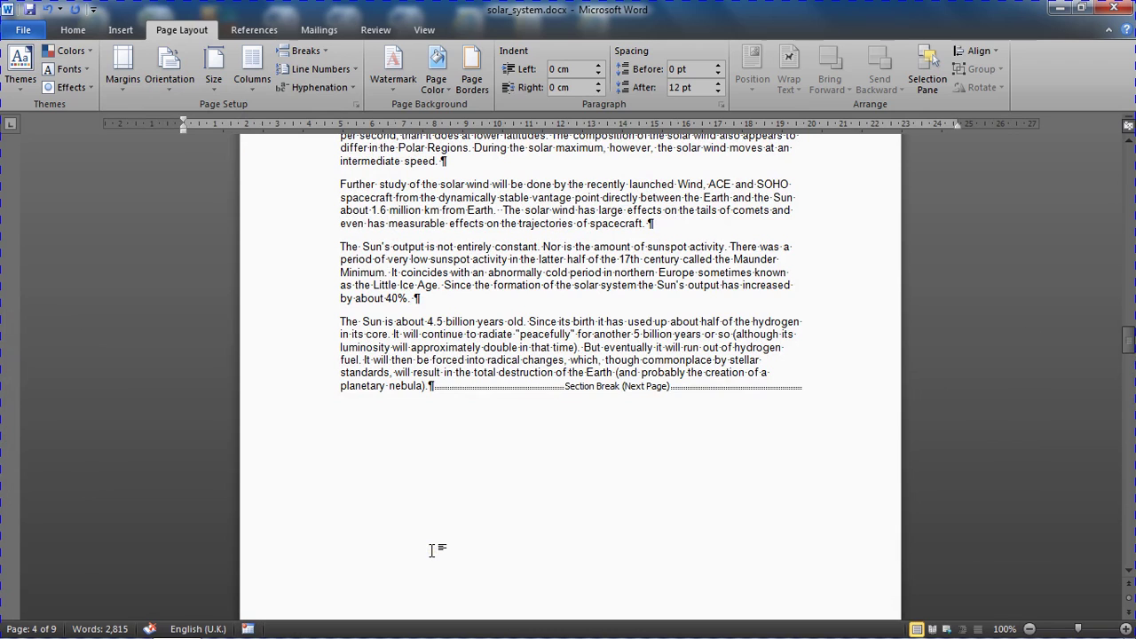
{"action": "scroll", "coordinate": [432, 549], "scroll_direction": "down", "scroll_amount": 2}
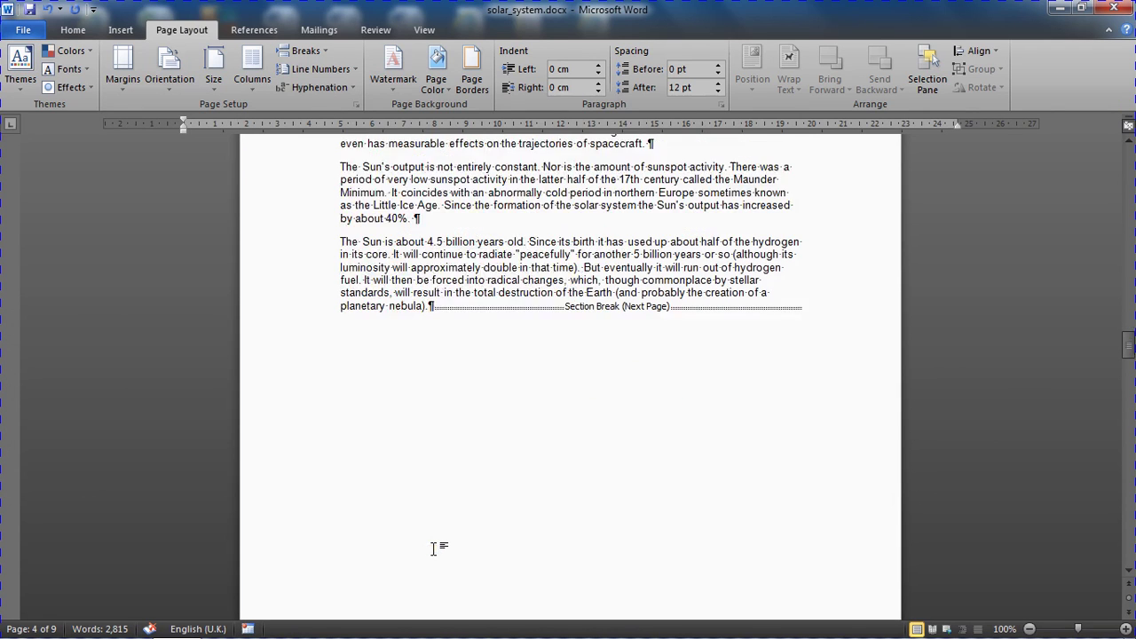
{"action": "scroll", "coordinate": [433, 550], "scroll_direction": "down", "scroll_amount": 3}
{"action": "scroll", "coordinate": [431, 549], "scroll_direction": "down", "scroll_amount": 4}
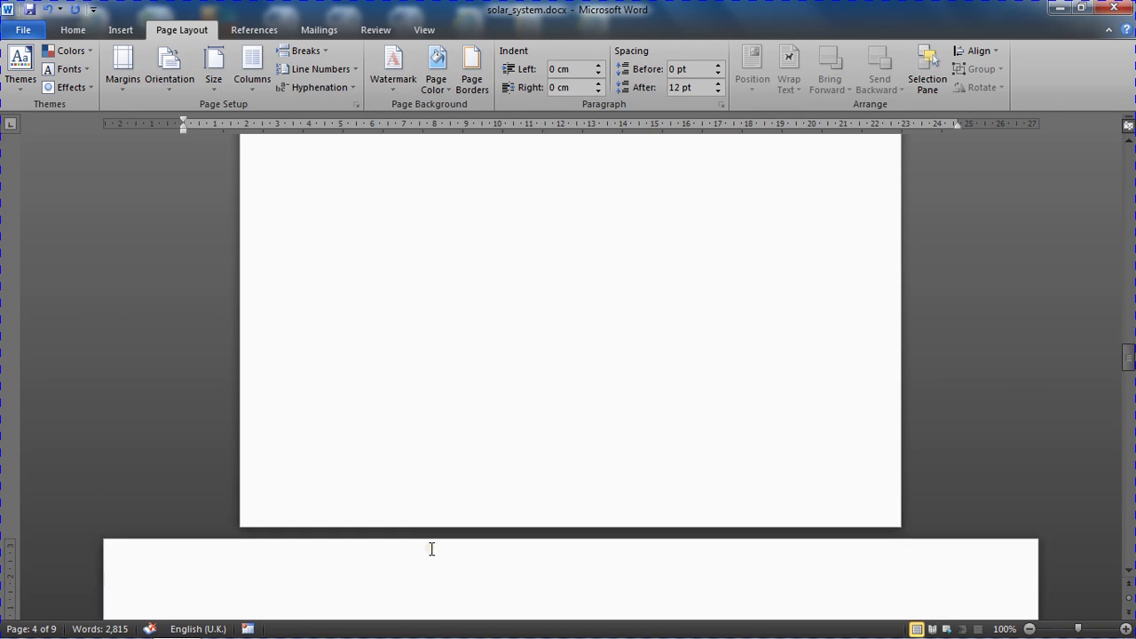
{"action": "scroll", "coordinate": [432, 550], "scroll_direction": "down", "scroll_amount": 8}
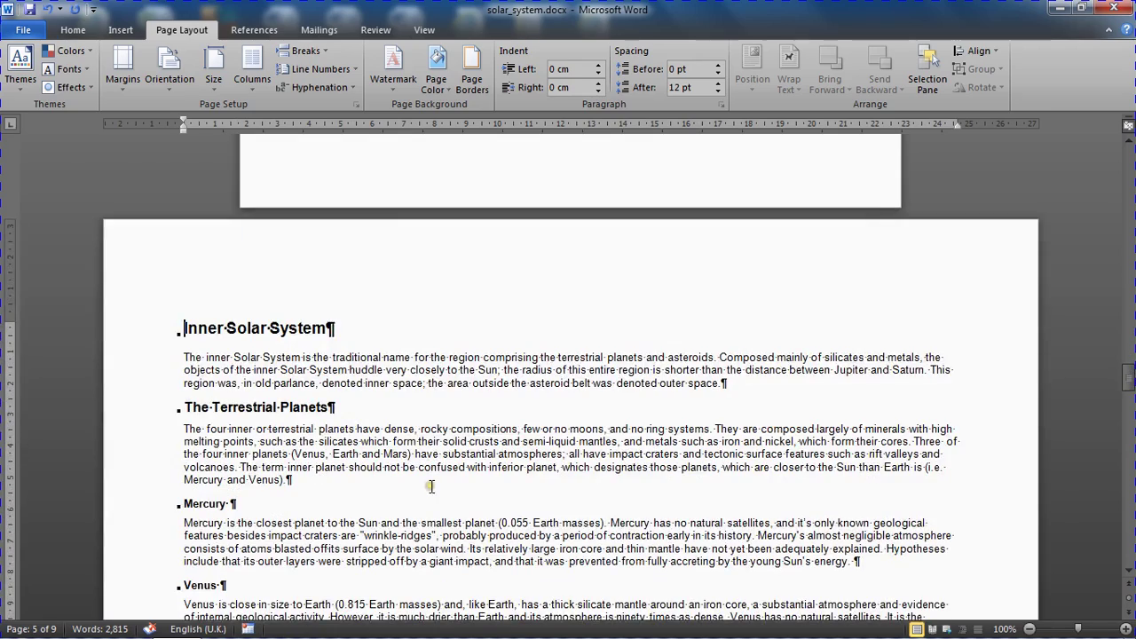
{"action": "scroll", "coordinate": [432, 487], "scroll_direction": "down", "scroll_amount": 2}
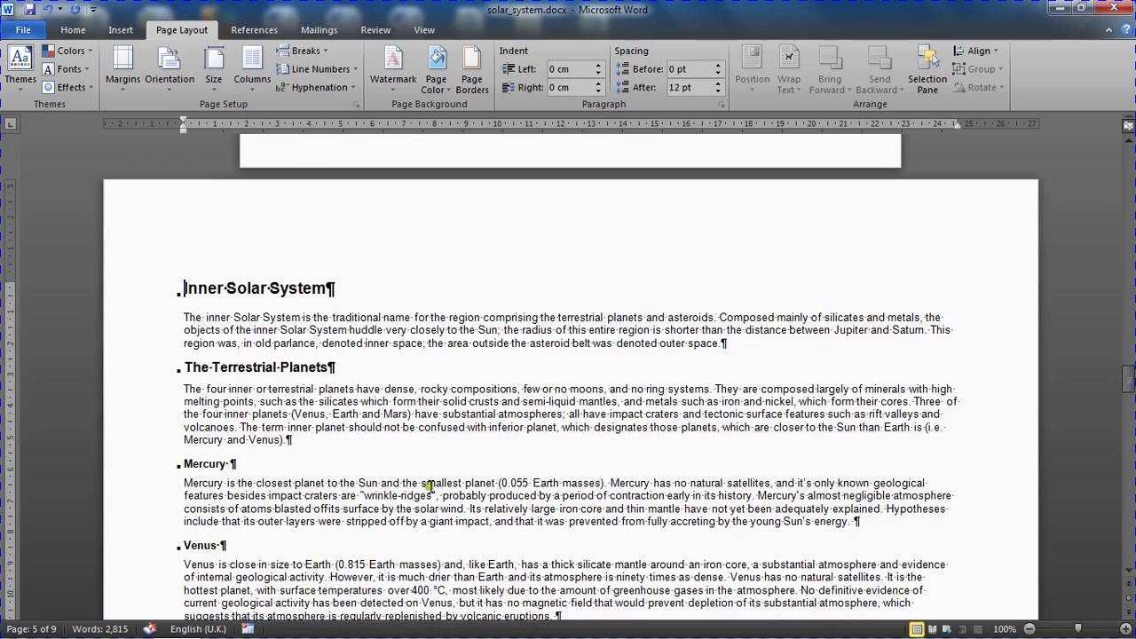
{"action": "scroll", "coordinate": [422, 486], "scroll_direction": "down", "scroll_amount": 15}
{"action": "scroll", "coordinate": [417, 482], "scroll_direction": "down", "scroll_amount": 10}
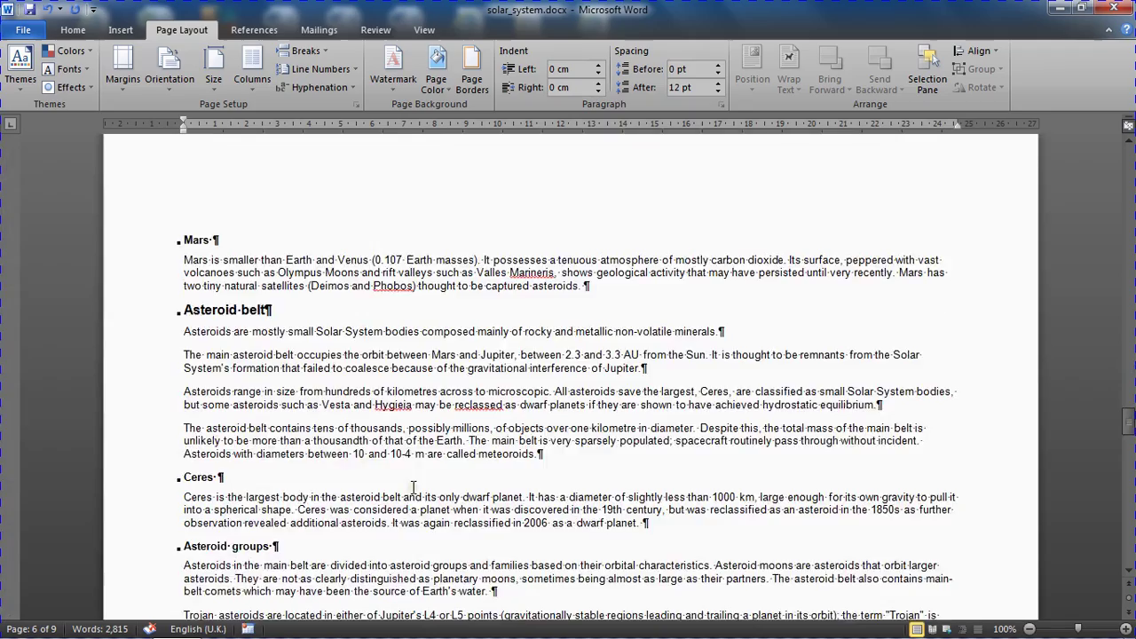
{"action": "scroll", "coordinate": [418, 487], "scroll_direction": "down", "scroll_amount": 5}
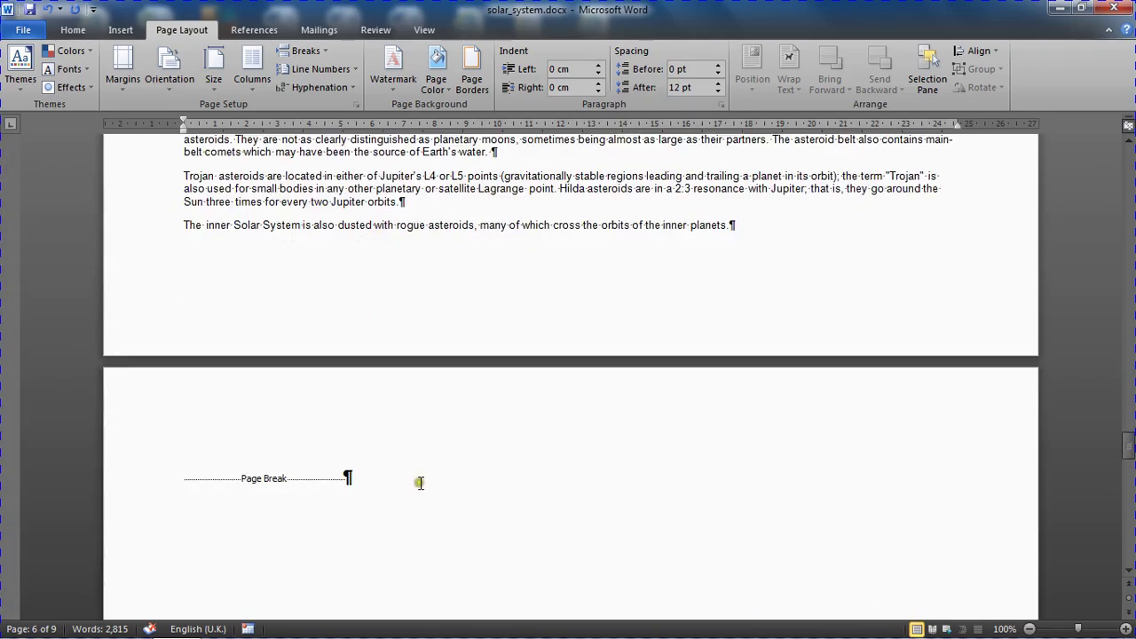
Add a new line reading 'Hello everyone' above the Inner Solar System heading.
{"action": "scroll", "coordinate": [419, 483], "scroll_direction": "up", "scroll_amount": 5}
{"action": "scroll", "coordinate": [419, 483], "scroll_direction": "up", "scroll_amount": 15}
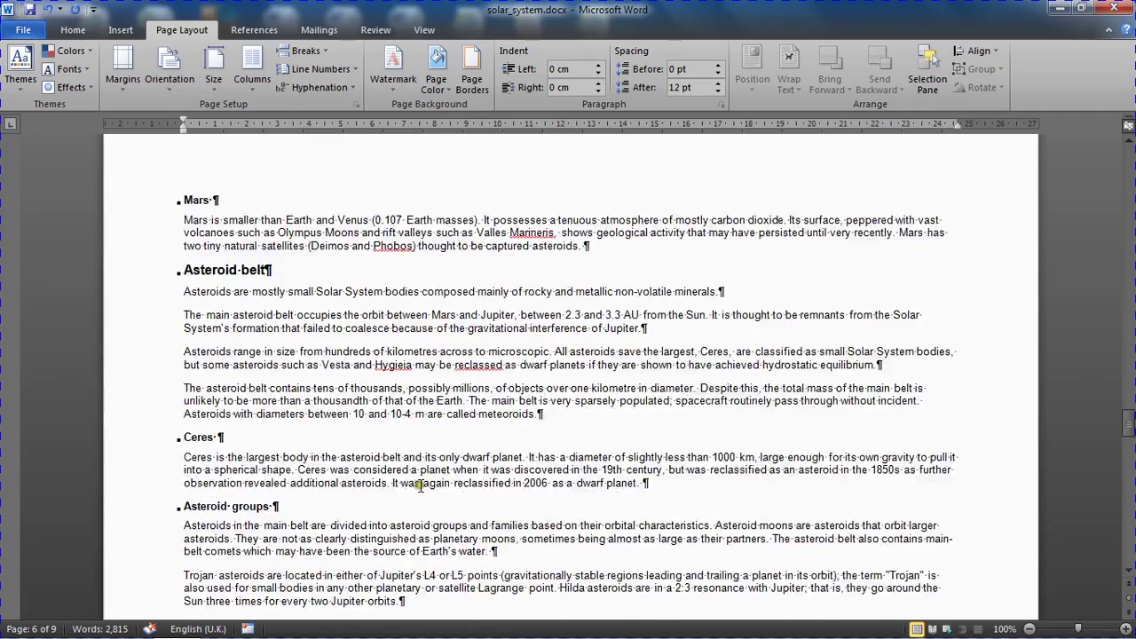
{"action": "scroll", "coordinate": [418, 487], "scroll_direction": "up", "scroll_amount": 13}
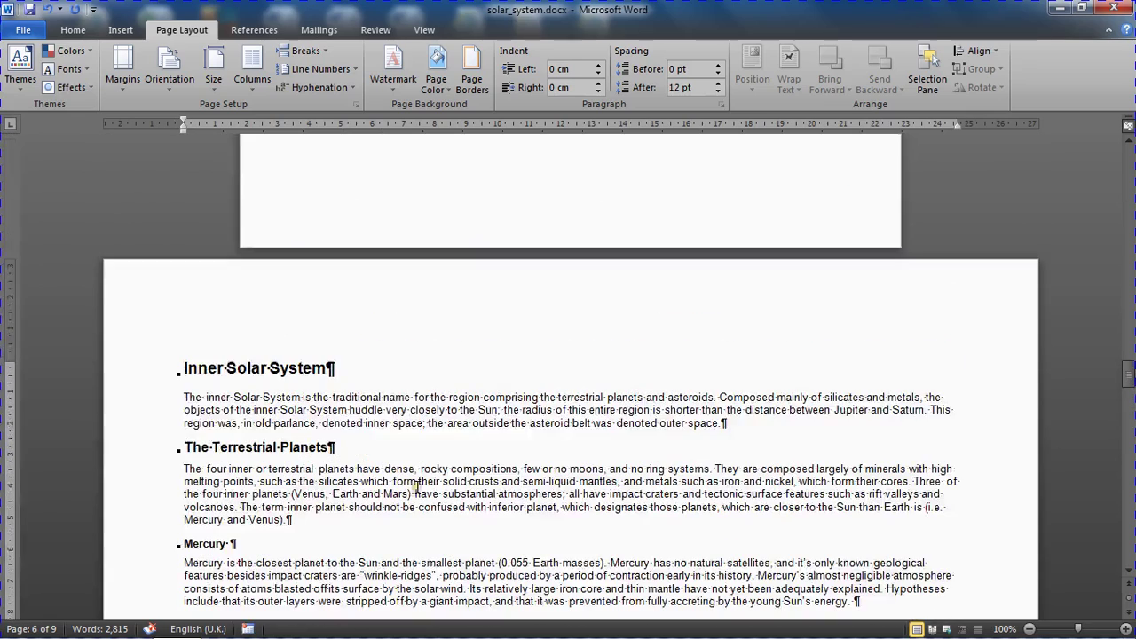
{"action": "scroll", "coordinate": [397, 404], "scroll_direction": "up", "scroll_amount": 3}
{"action": "scroll", "coordinate": [393, 417], "scroll_direction": "down", "scroll_amount": 4}
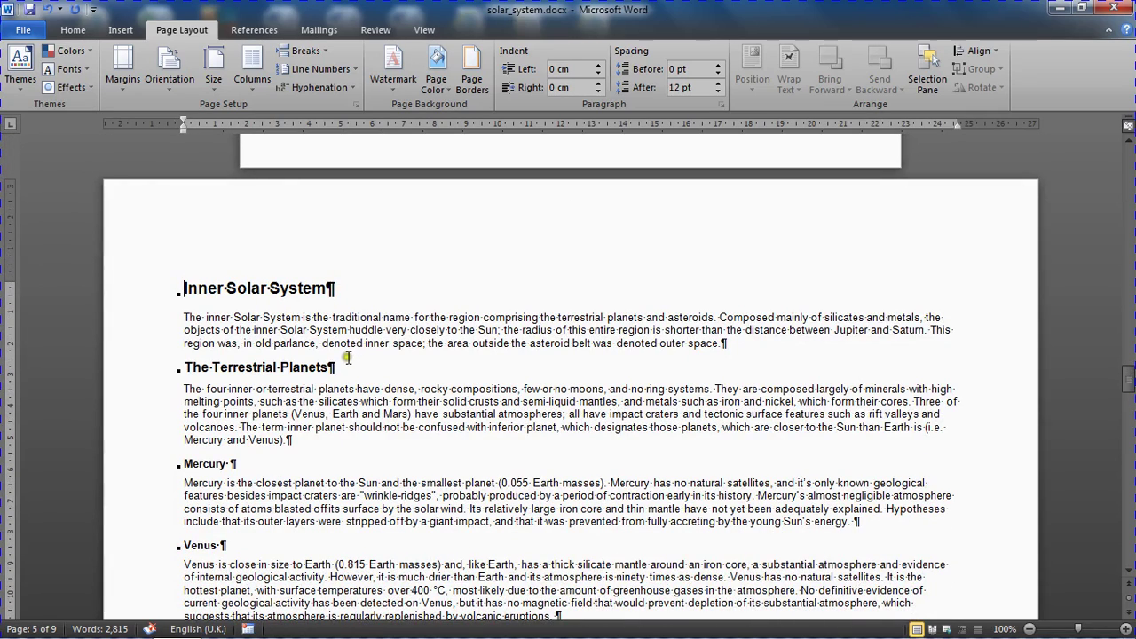
{"action": "key", "text": "Return"}
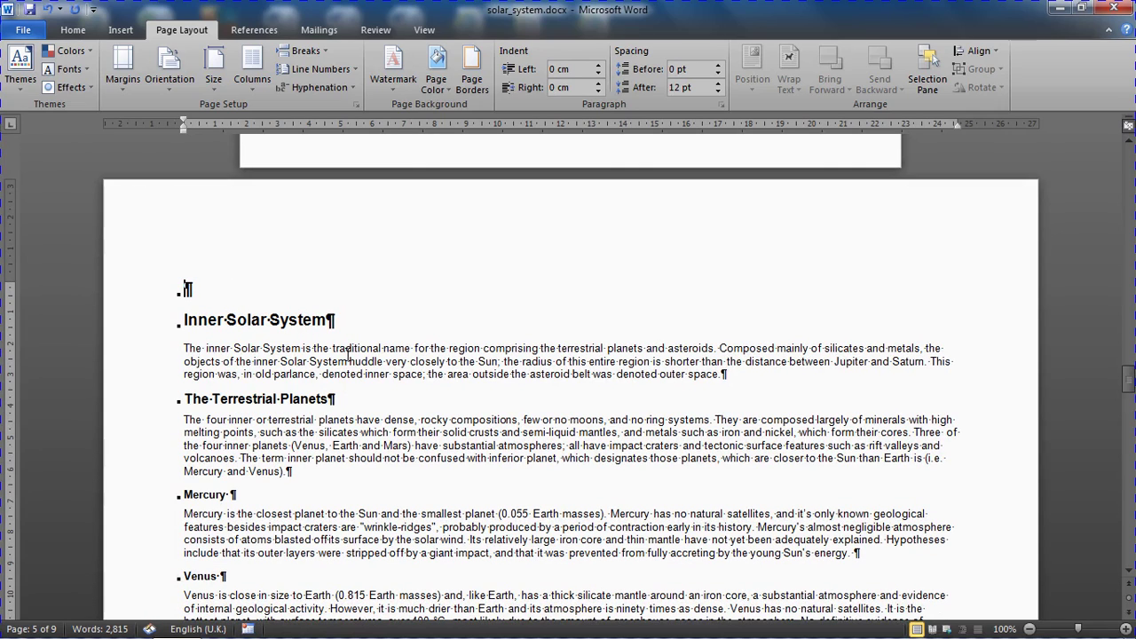
{"action": "type", "text": "Hello"}
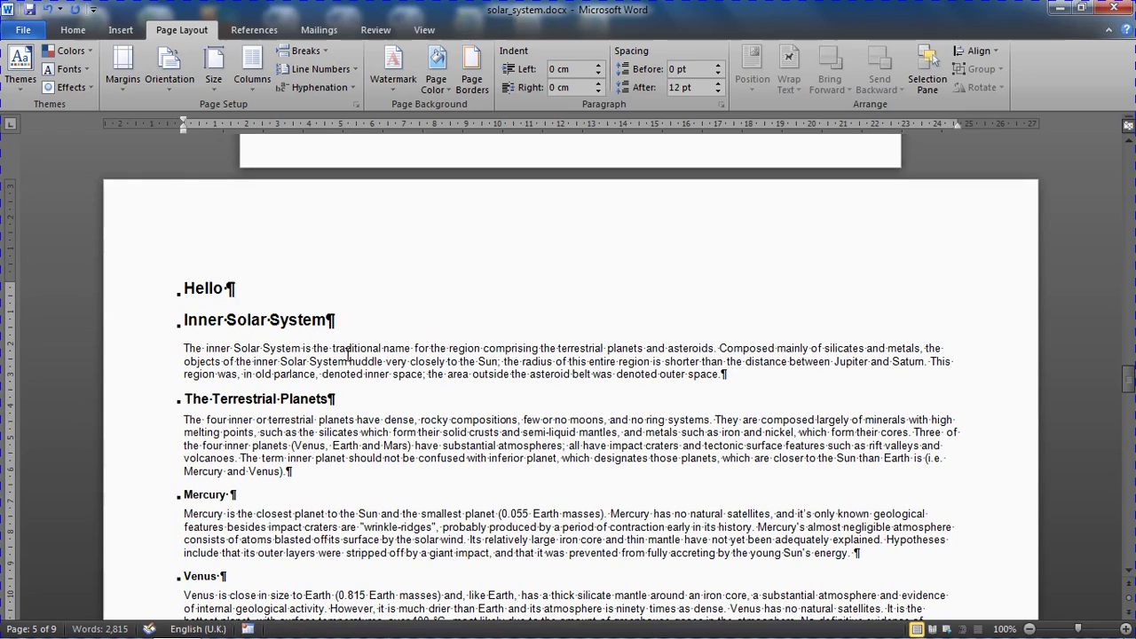
{"action": "type", "text": " everyone"}
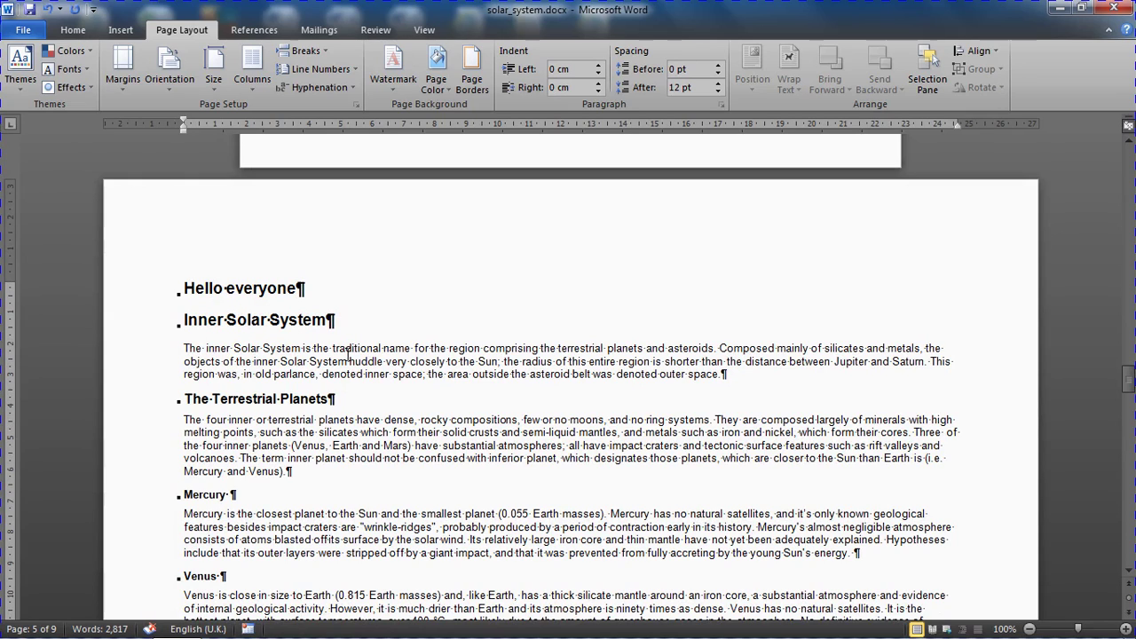
{"action": "left_click", "coordinate": [183, 320]}
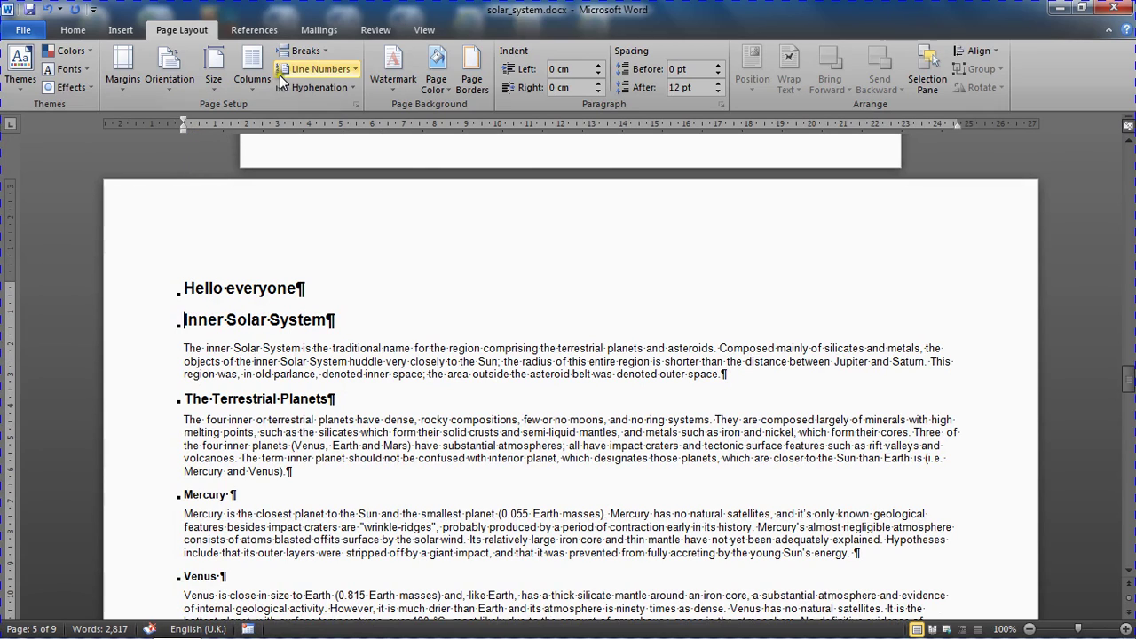
Insert a Next Page section break so Inner Solar System moves to page 6.
{"action": "left_click", "coordinate": [304, 52]}
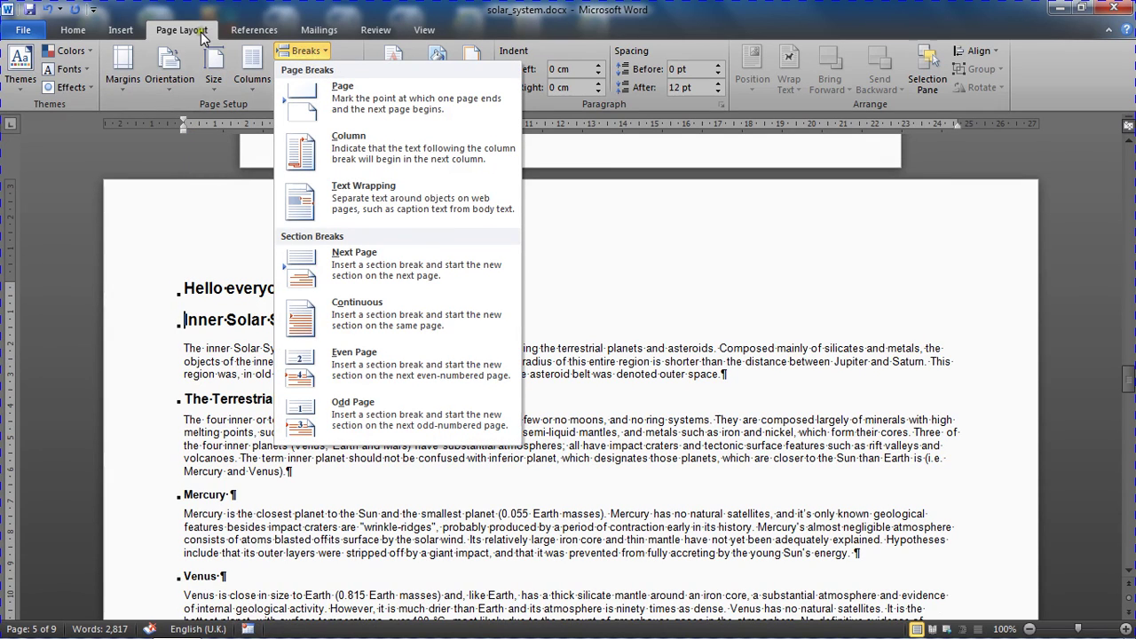
{"action": "left_click", "coordinate": [358, 267]}
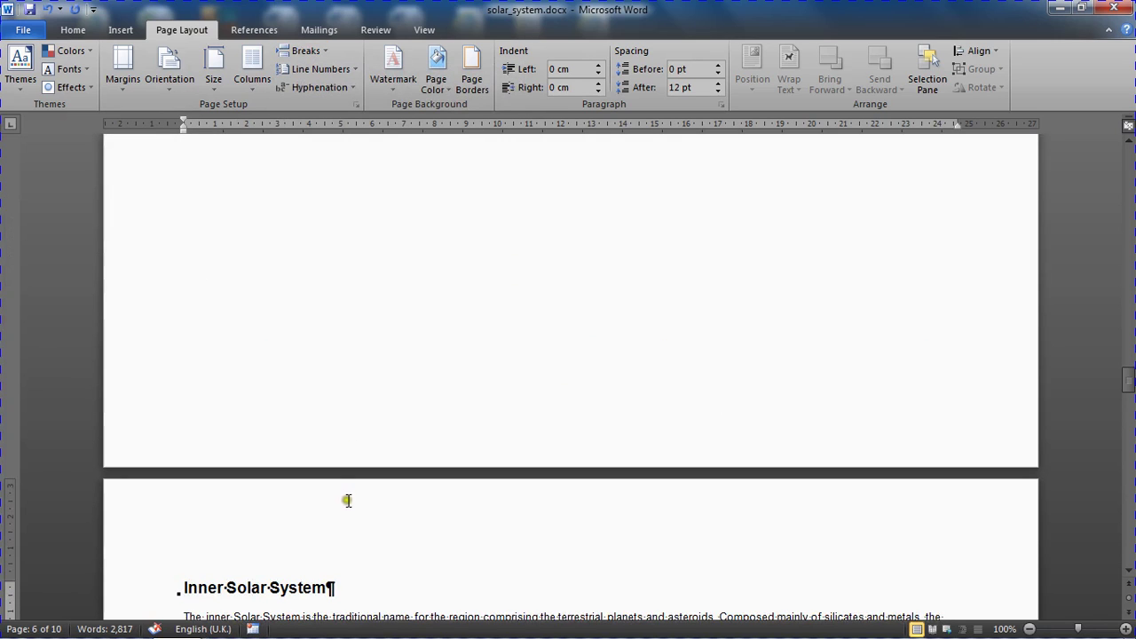
{"action": "scroll", "coordinate": [348, 502], "scroll_direction": "down", "scroll_amount": 3}
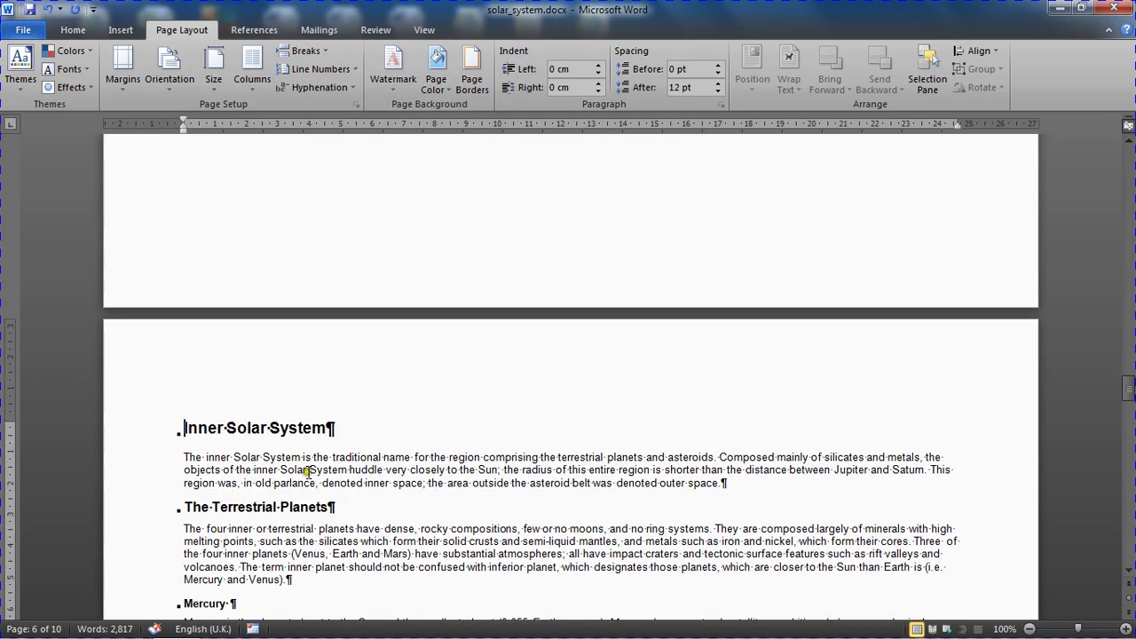
{"action": "scroll", "coordinate": [329, 502], "scroll_direction": "up", "scroll_amount": 5}
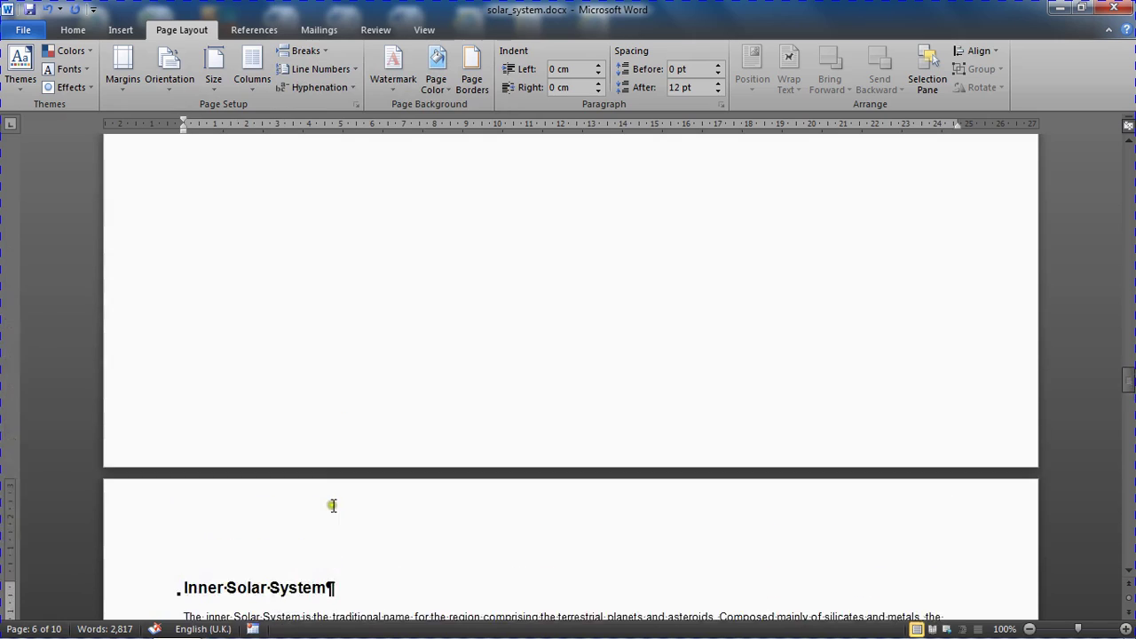
{"action": "scroll", "coordinate": [326, 513], "scroll_direction": "up", "scroll_amount": 12}
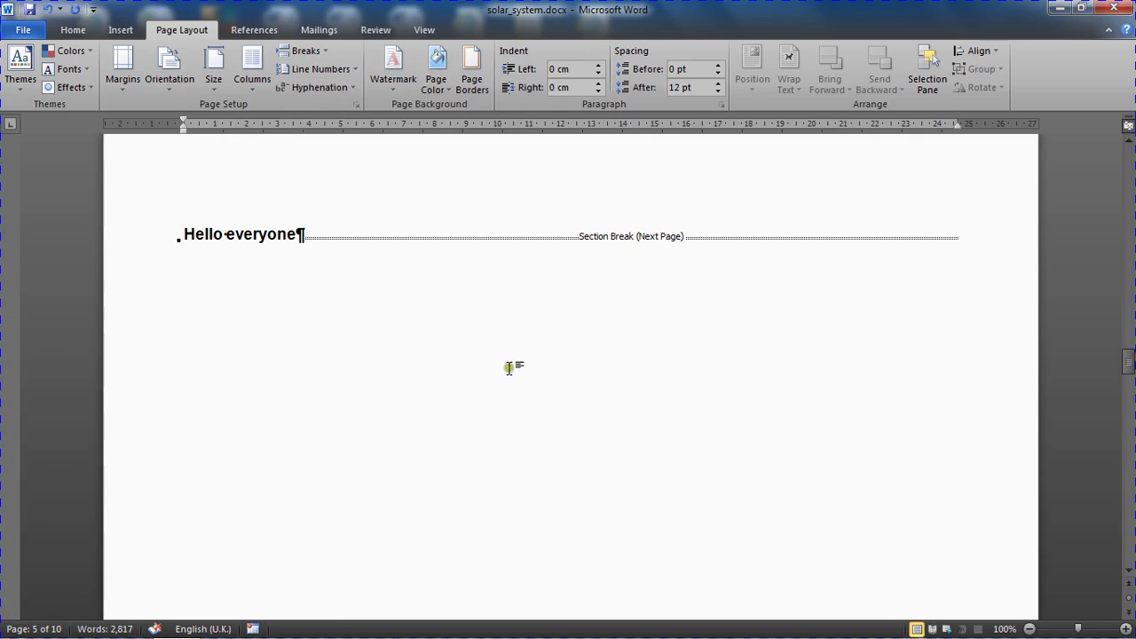
{"action": "scroll", "coordinate": [479, 376], "scroll_direction": "down", "scroll_amount": 1}
{"action": "scroll", "coordinate": [475, 378], "scroll_direction": "down", "scroll_amount": 20}
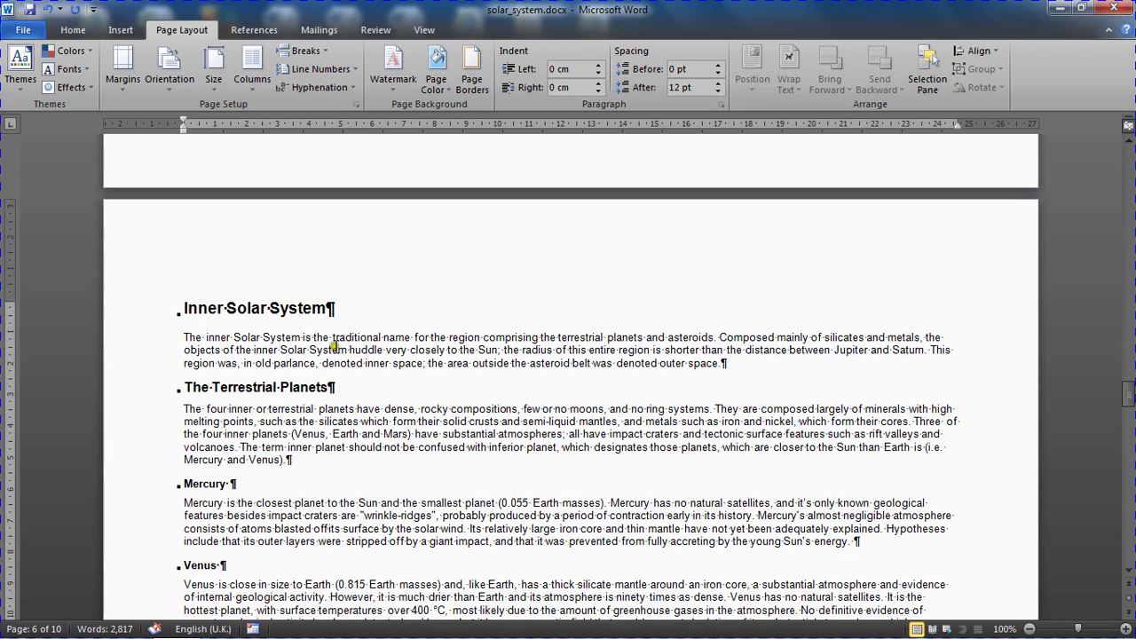
Set the Inner Solar System section to Portrait, leaving only the Hello everyone page landscape.
{"action": "left_click", "coordinate": [334, 347]}
{"action": "left_click", "coordinate": [156, 82]}
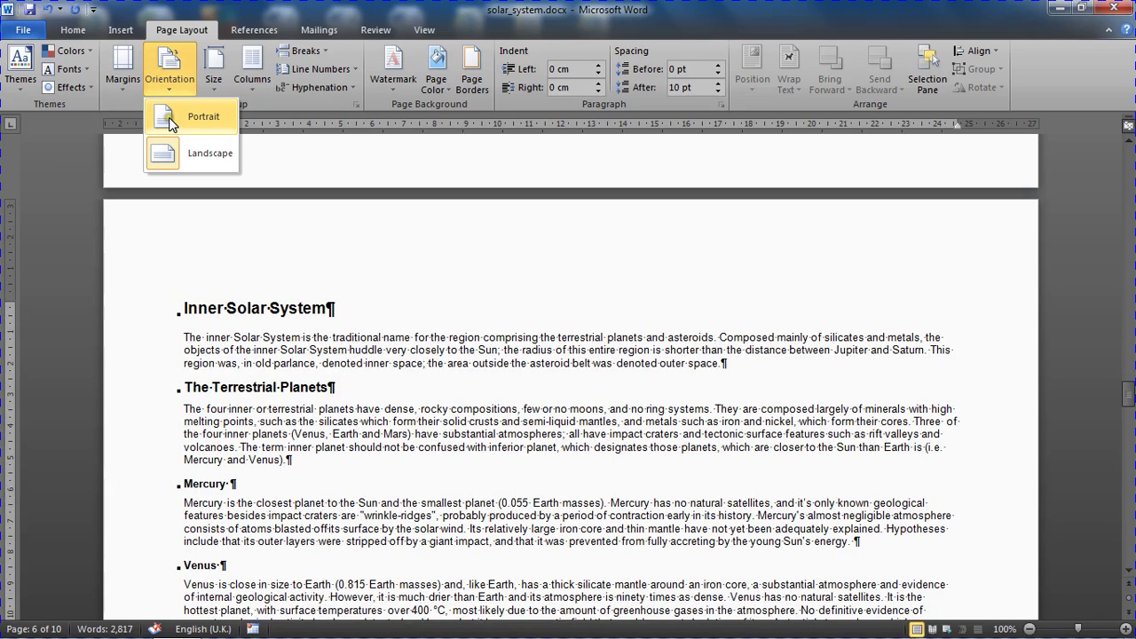
{"action": "left_click", "coordinate": [170, 117]}
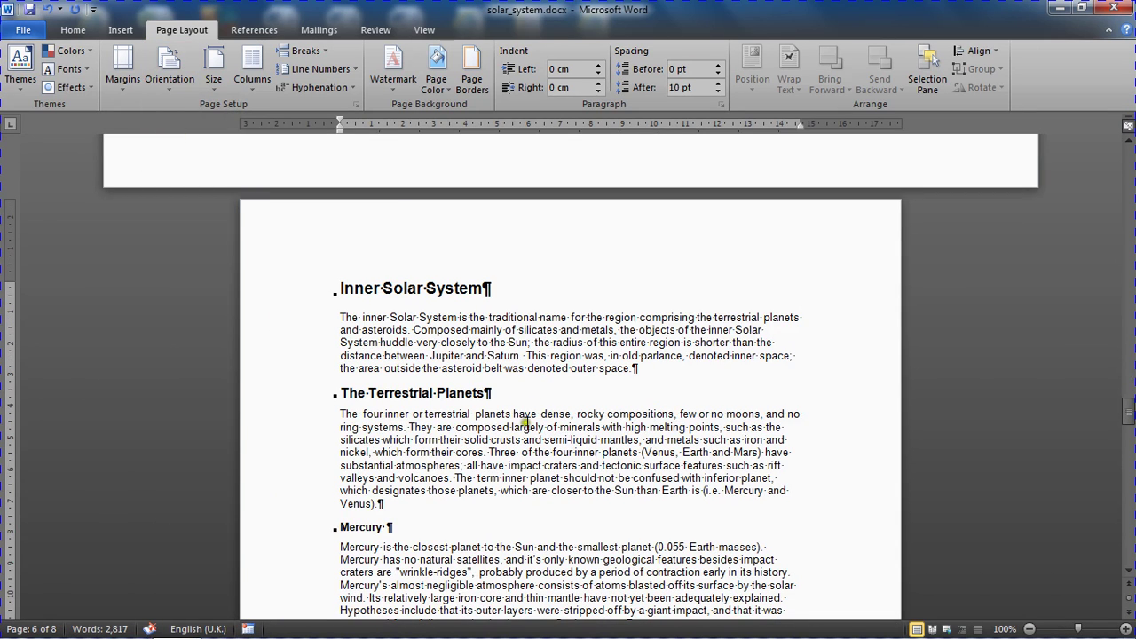
{"action": "scroll", "coordinate": [524, 424], "scroll_direction": "up", "scroll_amount": 10}
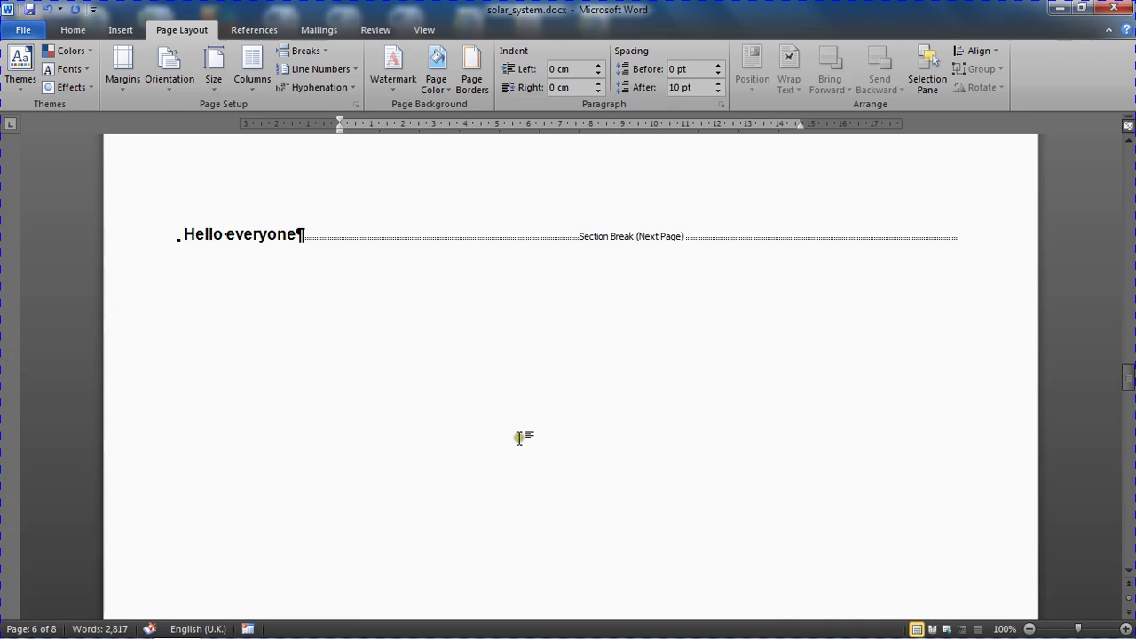
{"action": "scroll", "coordinate": [519, 435], "scroll_direction": "up", "scroll_amount": 5}
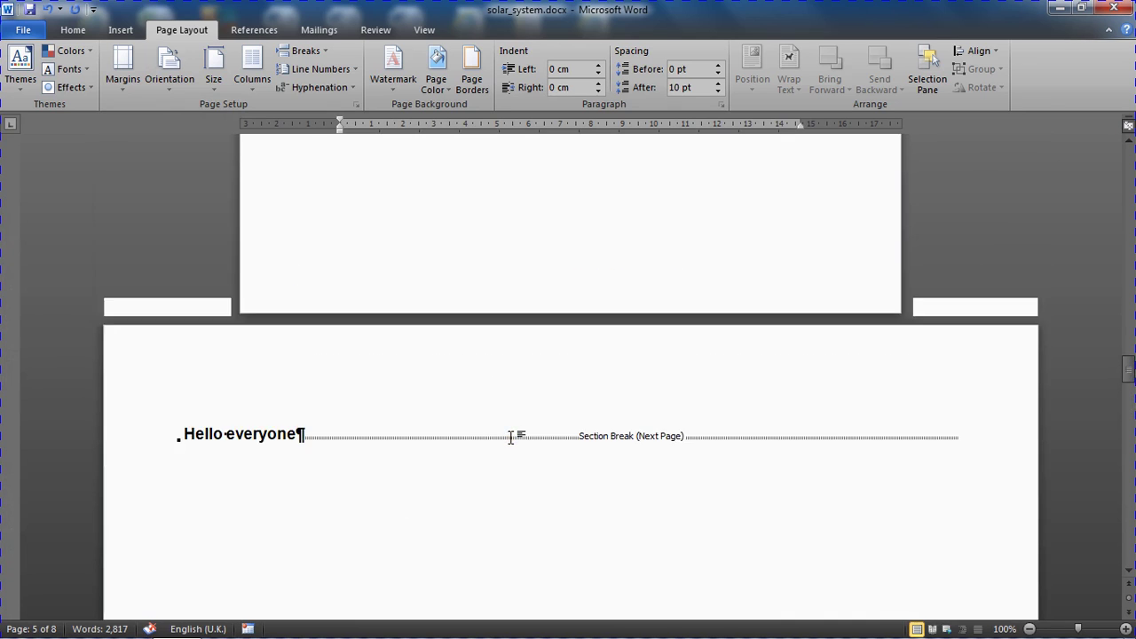
{"action": "scroll", "coordinate": [507, 405], "scroll_direction": "up", "scroll_amount": 4}
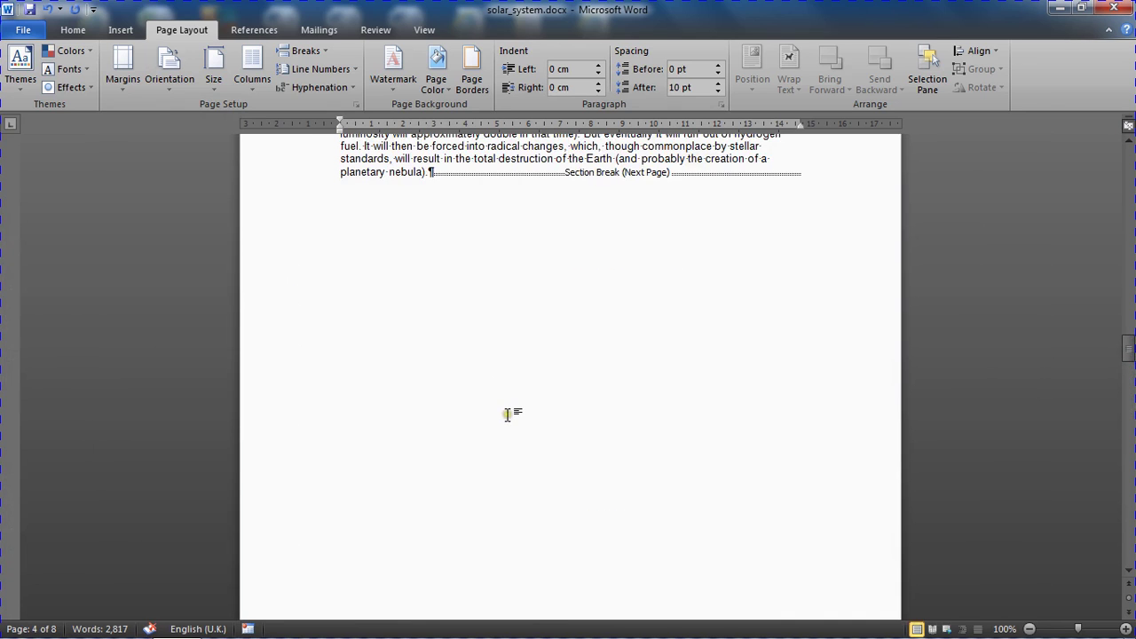
{"action": "scroll", "coordinate": [507, 406], "scroll_direction": "down", "scroll_amount": 6}
{"action": "scroll", "coordinate": [468, 426], "scroll_direction": "down", "scroll_amount": 12}
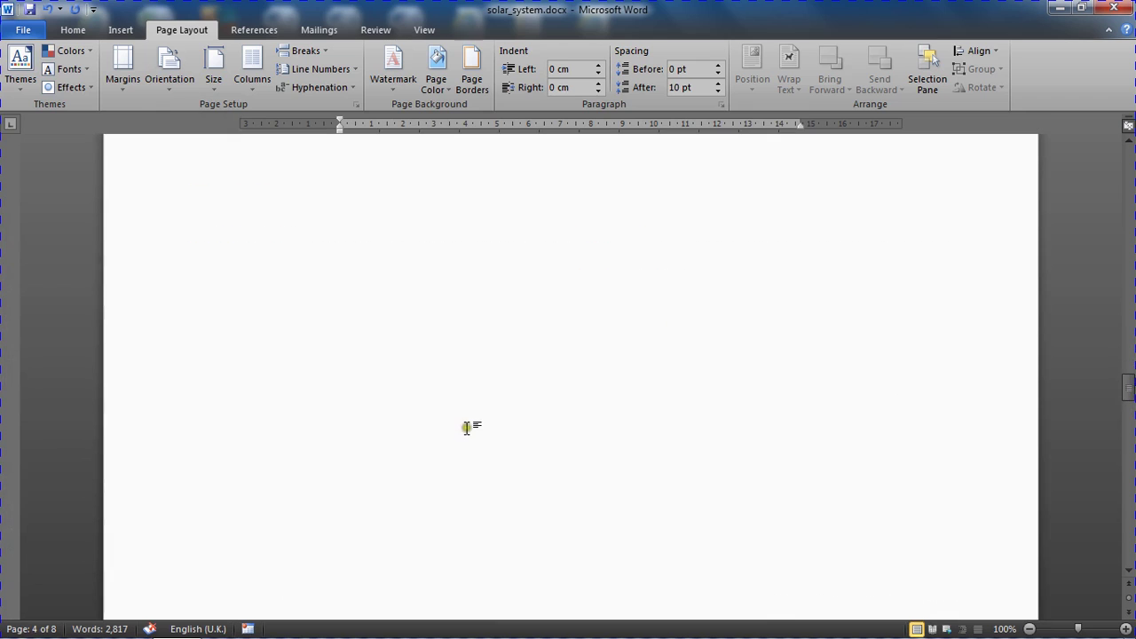
{"action": "scroll", "coordinate": [469, 426], "scroll_direction": "up", "scroll_amount": 10}
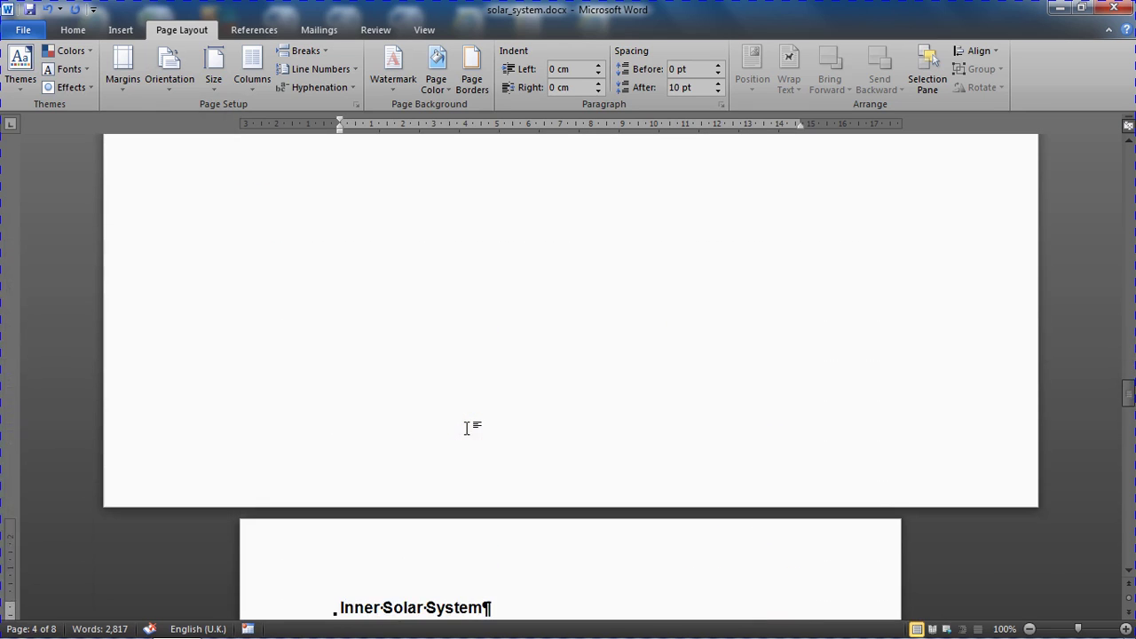
{"action": "scroll", "coordinate": [467, 428], "scroll_direction": "up", "scroll_amount": 1}
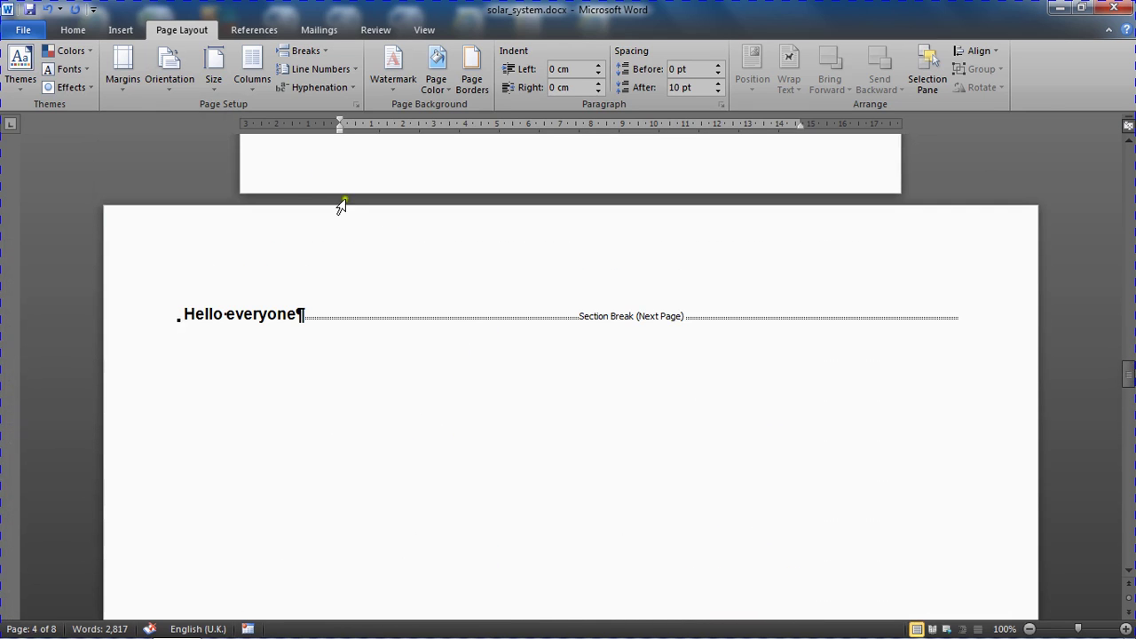
Hide formatting marks and type filler text 'jdncjndcndncncdv vnf' below Hello everyone.
{"action": "left_click", "coordinate": [88, 28]}
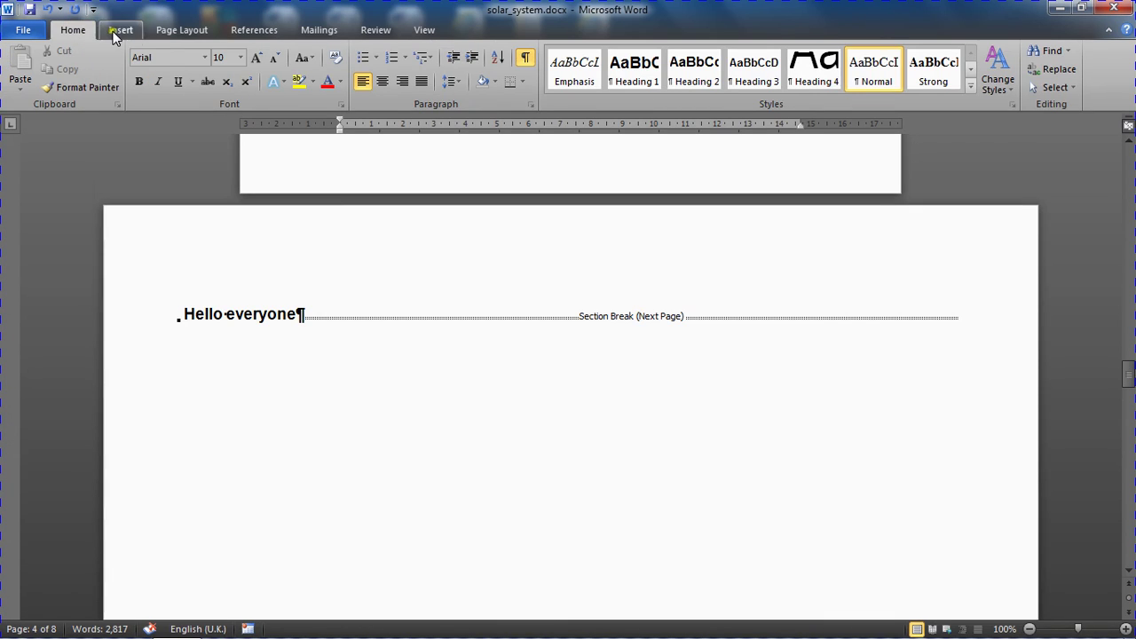
{"action": "left_click", "coordinate": [526, 57]}
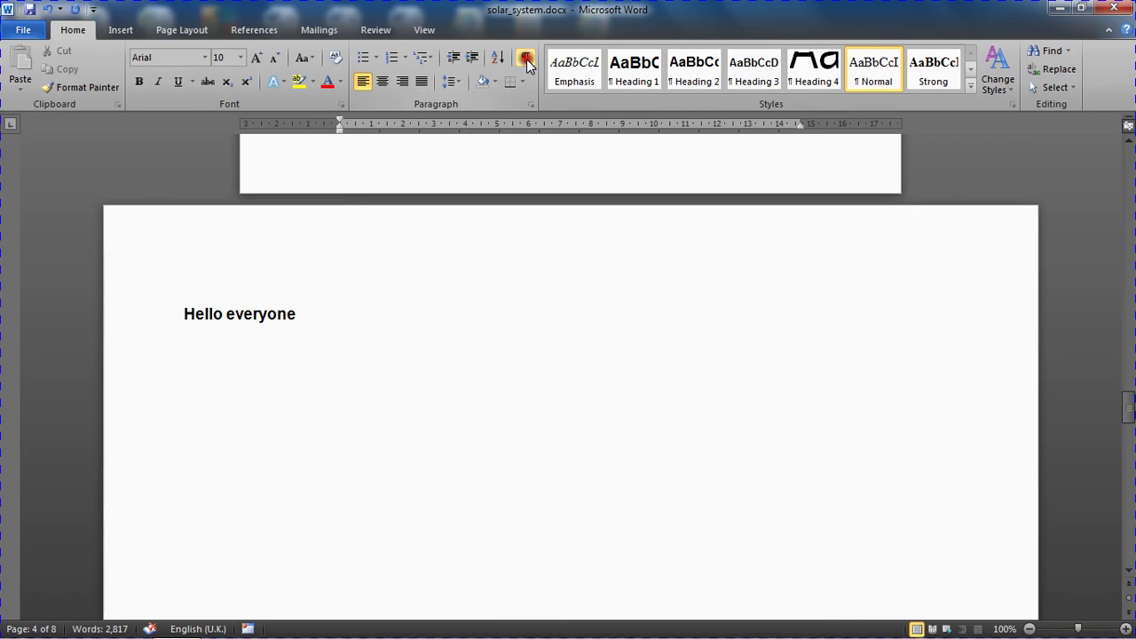
{"action": "left_click", "coordinate": [299, 313]}
{"action": "left_click", "coordinate": [299, 350]}
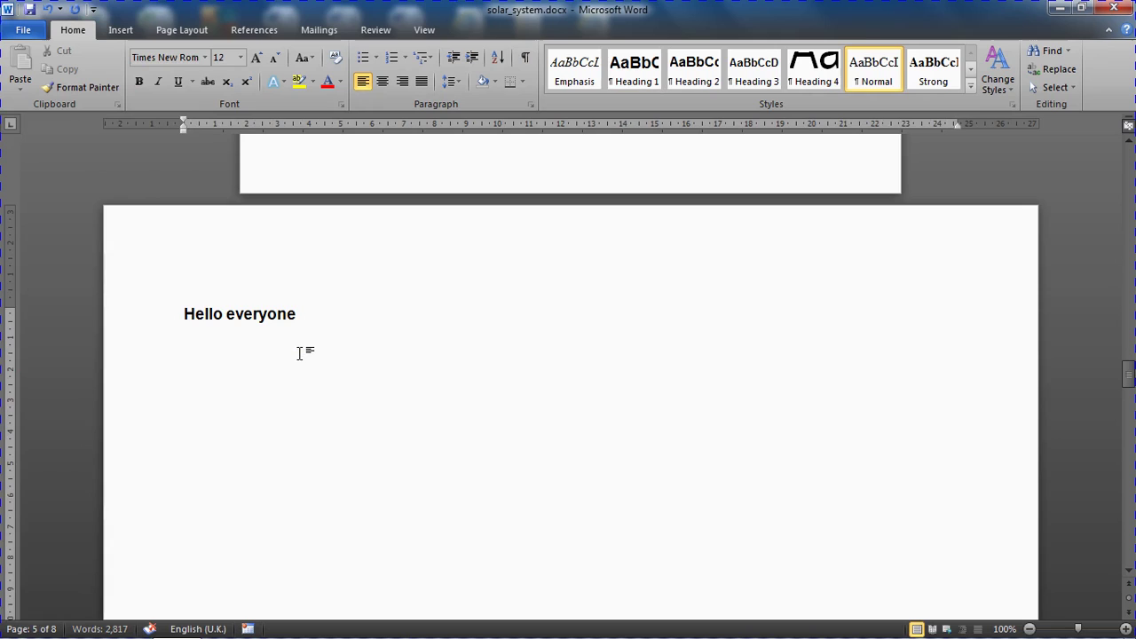
{"action": "type", "text": "jdncj"}
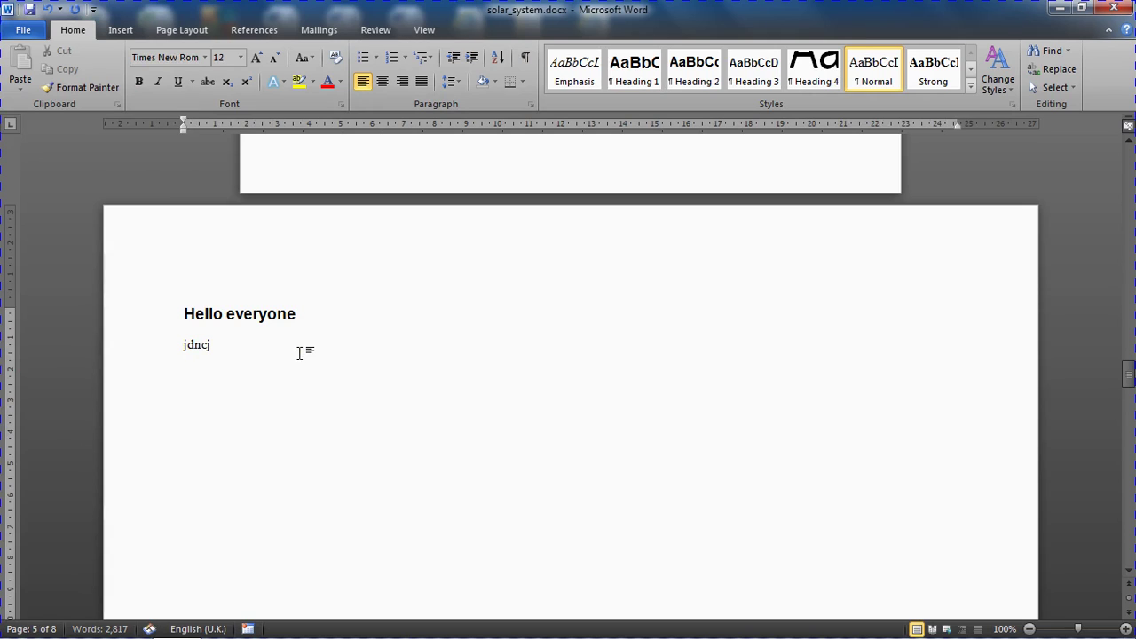
{"action": "type", "text": "ndcndncncdv vnfvnfv fvhfv"}
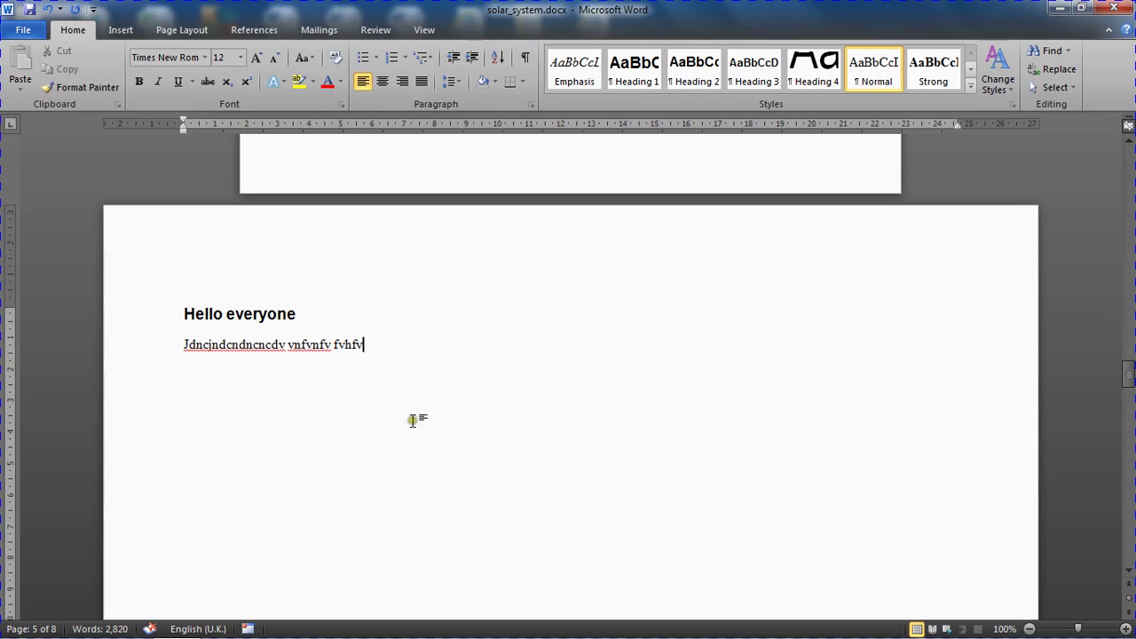
{"action": "scroll", "coordinate": [526, 402], "scroll_direction": "up", "scroll_amount": 1}
{"action": "scroll", "coordinate": [526, 402], "scroll_direction": "up", "scroll_amount": 3}
{"action": "scroll", "coordinate": [520, 399], "scroll_direction": "down", "scroll_amount": 7}
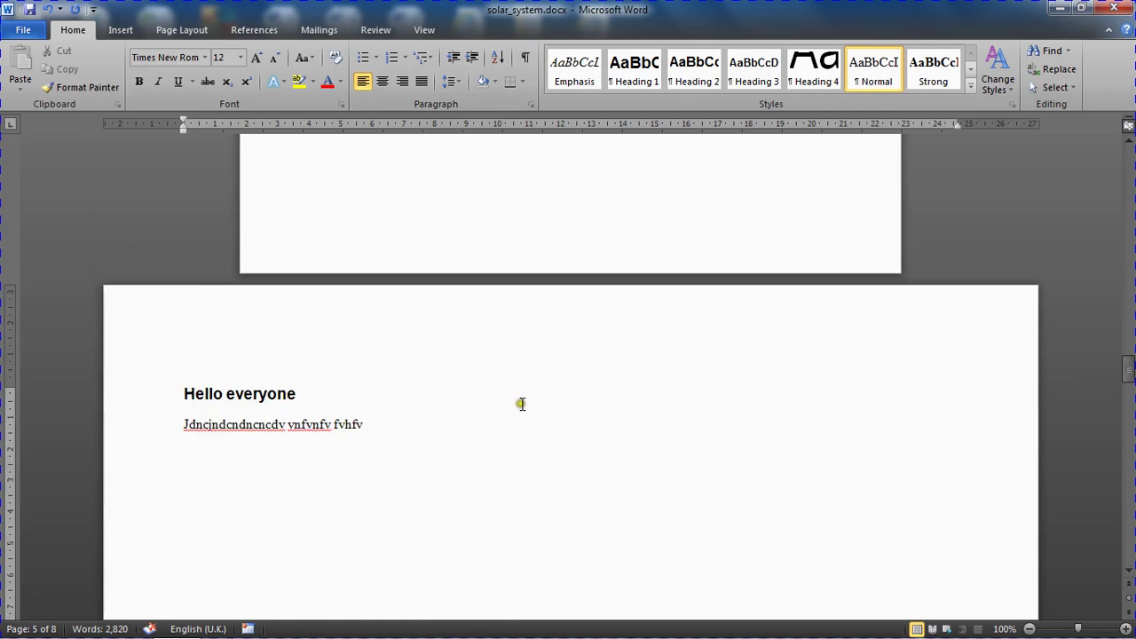
{"action": "scroll", "coordinate": [516, 409], "scroll_direction": "down", "scroll_amount": 15}
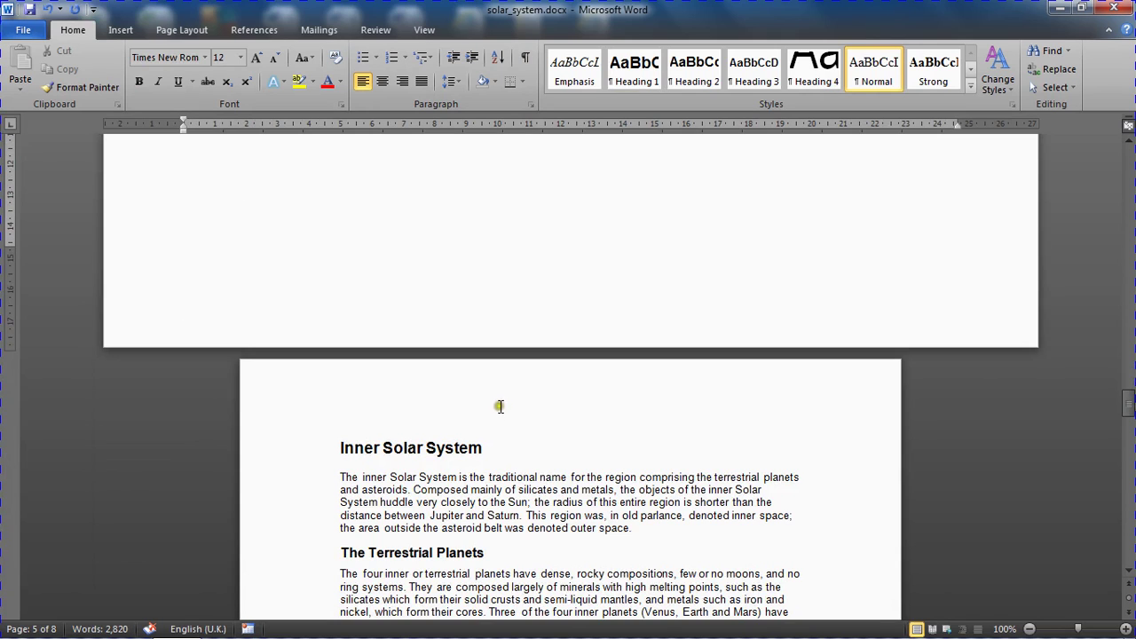
{"action": "scroll", "coordinate": [500, 408], "scroll_direction": "up", "scroll_amount": 4}
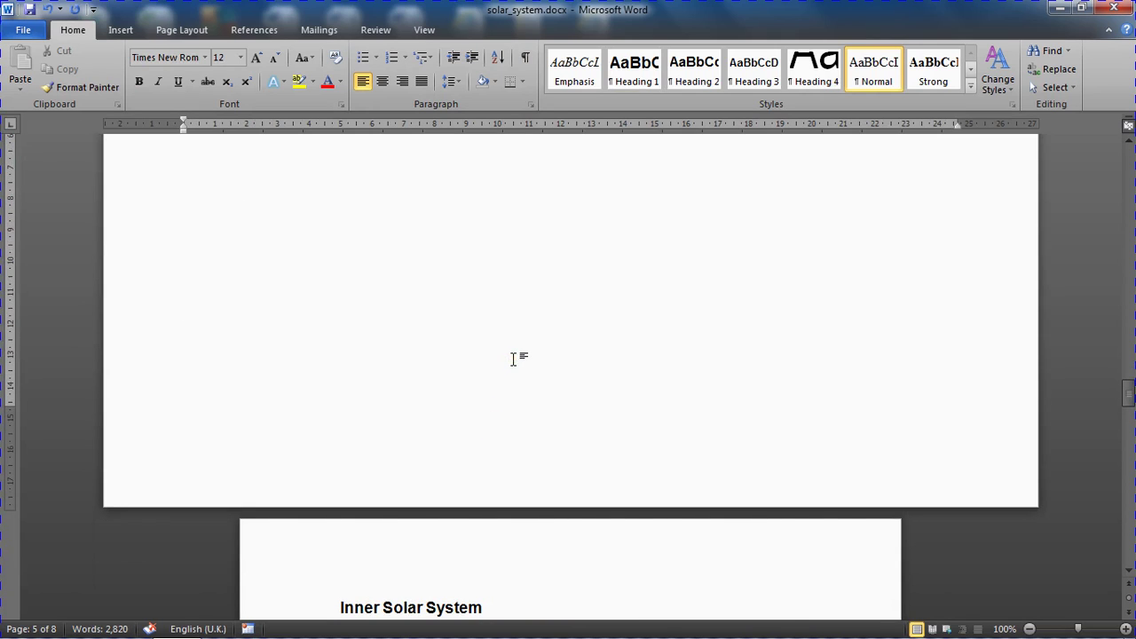
{"action": "scroll", "coordinate": [513, 358], "scroll_direction": "down", "scroll_amount": 3}
{"action": "scroll", "coordinate": [513, 360], "scroll_direction": "up", "scroll_amount": 17}
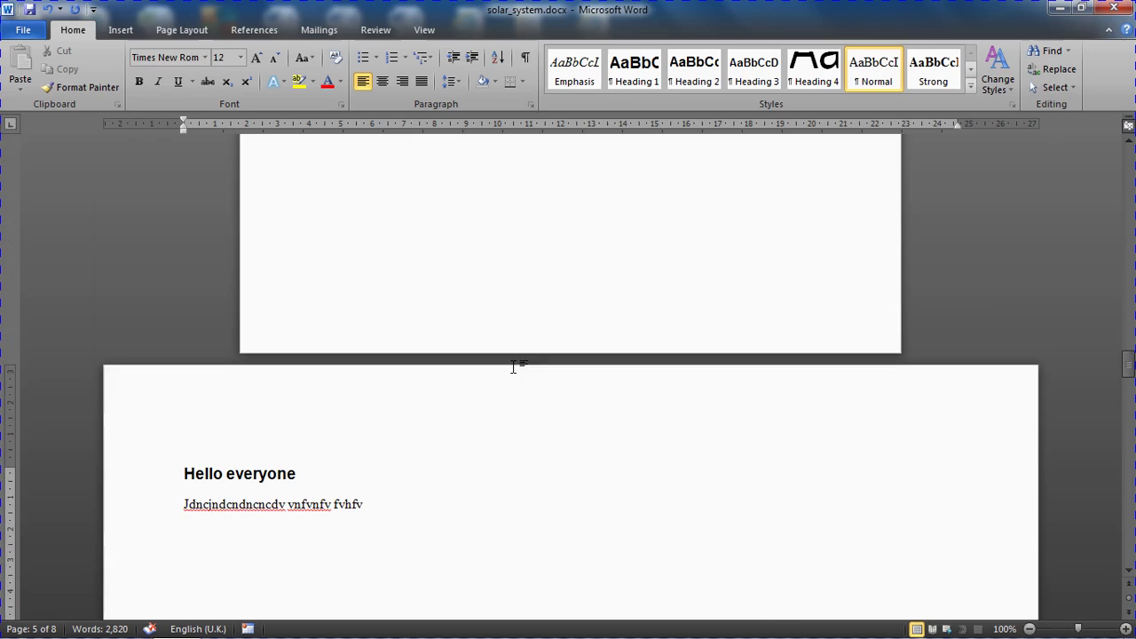